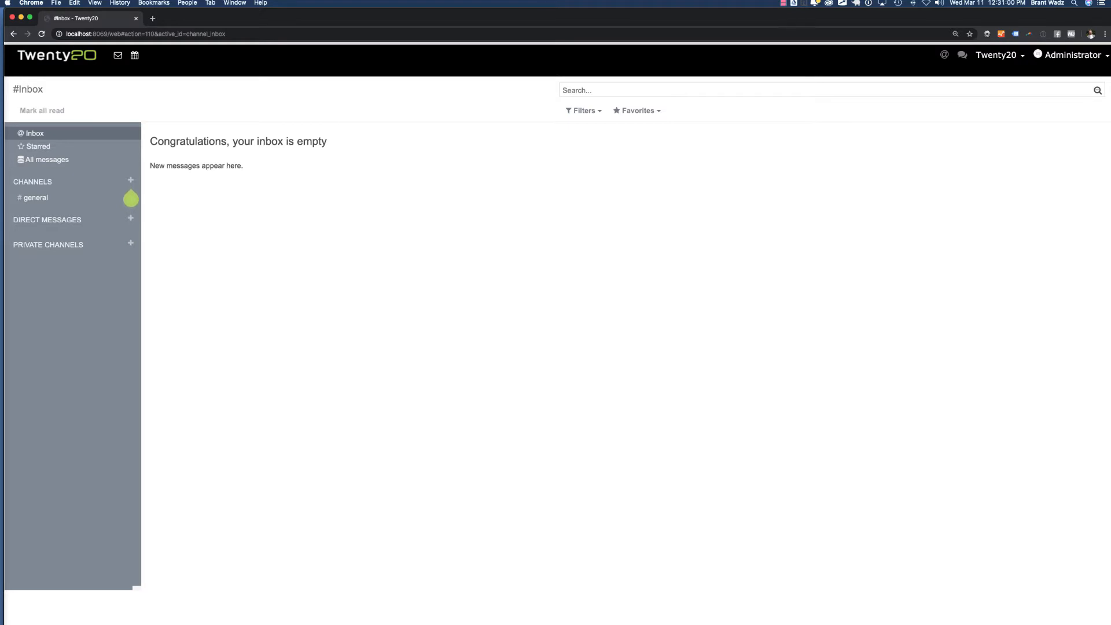
- Open the Twenty20 company's compliance defaults in the settings for editing
{"action": "left_click", "coordinate": [60, 57]}
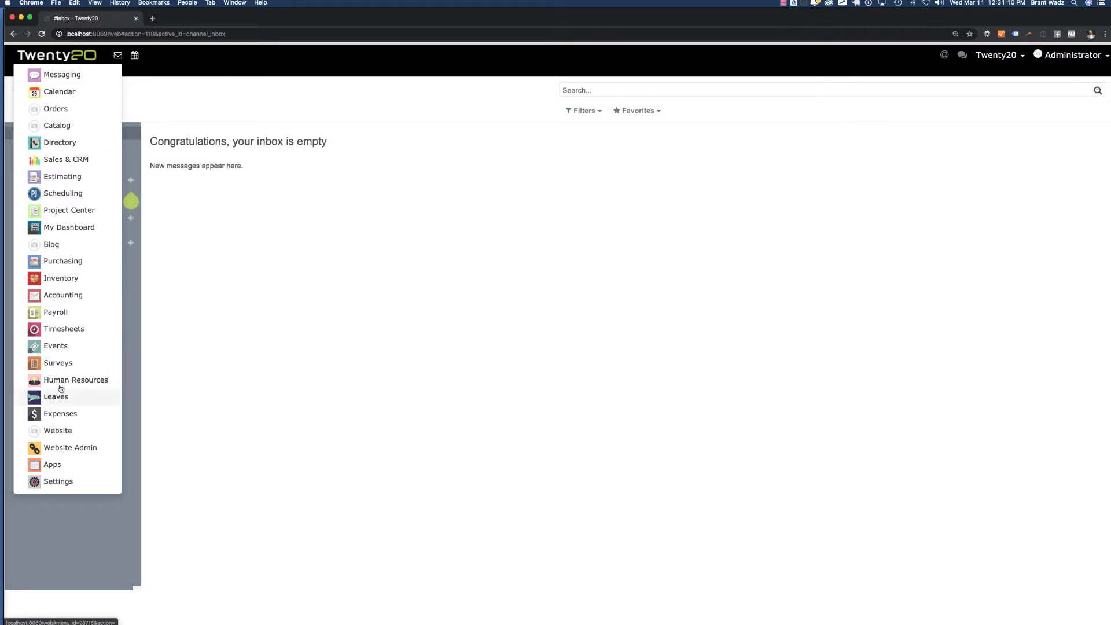
{"action": "left_click", "coordinate": [69, 485]}
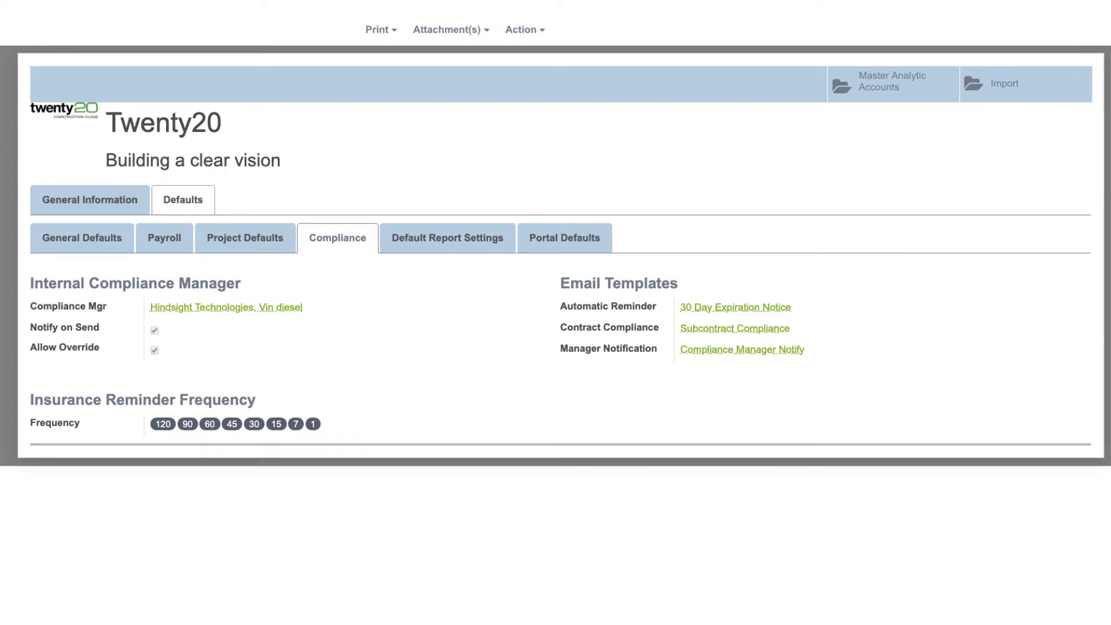
{"action": "left_click", "coordinate": [35, 29]}
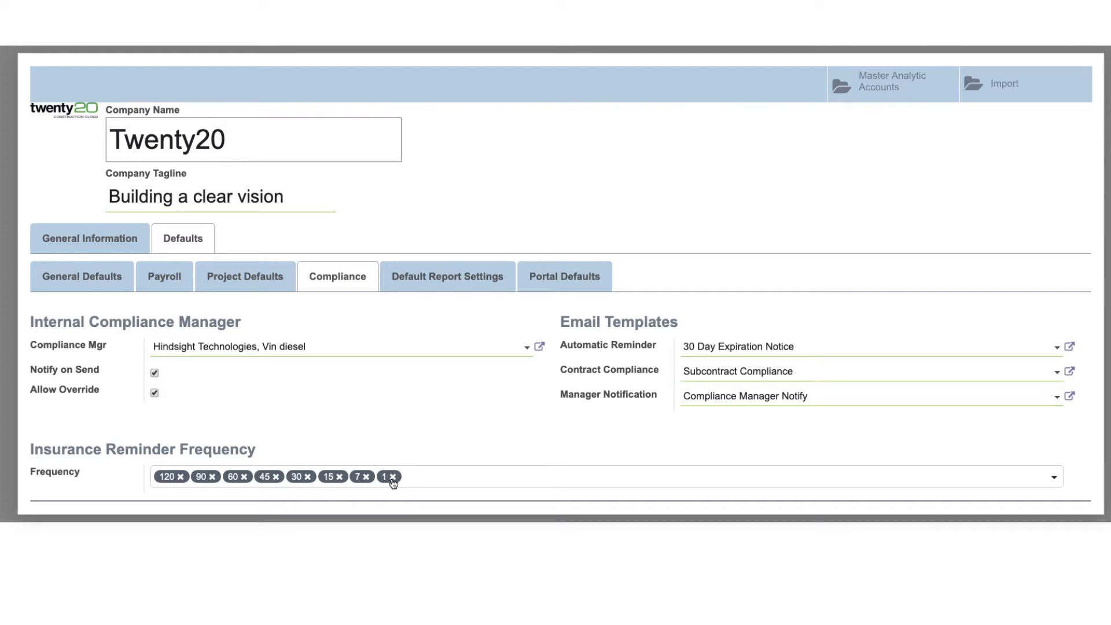
- Remove 120, 60 and 30 from the insurance reminder frequency and add 120 back
{"action": "left_click", "coordinate": [181, 477]}
{"action": "left_click", "coordinate": [181, 475]}
{"action": "left_click", "coordinate": [207, 476]}
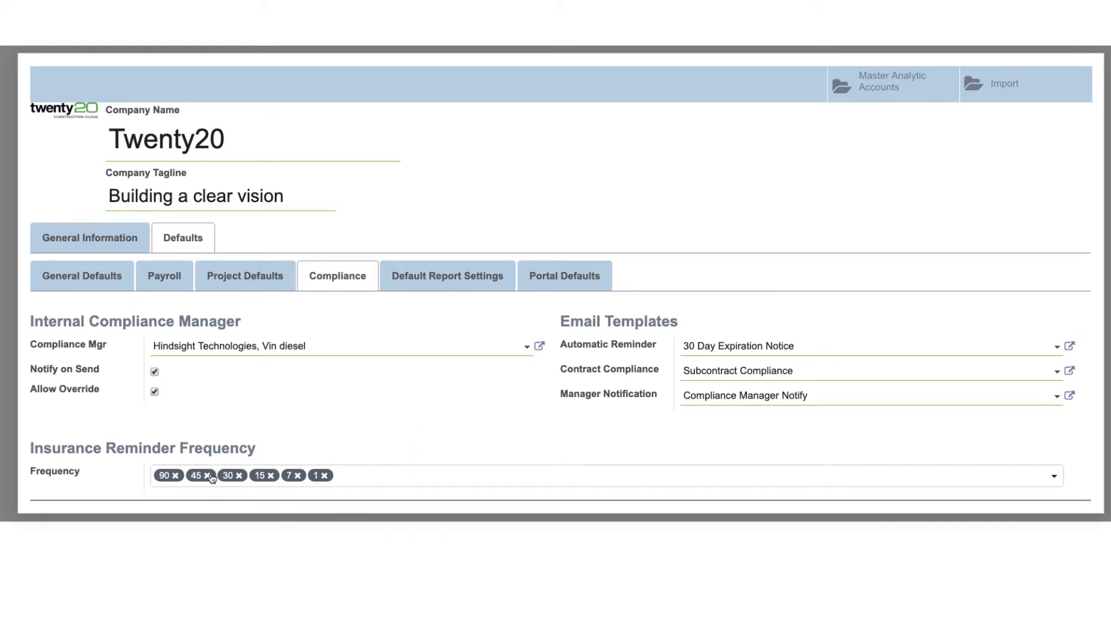
{"action": "left_click", "coordinate": [238, 476]}
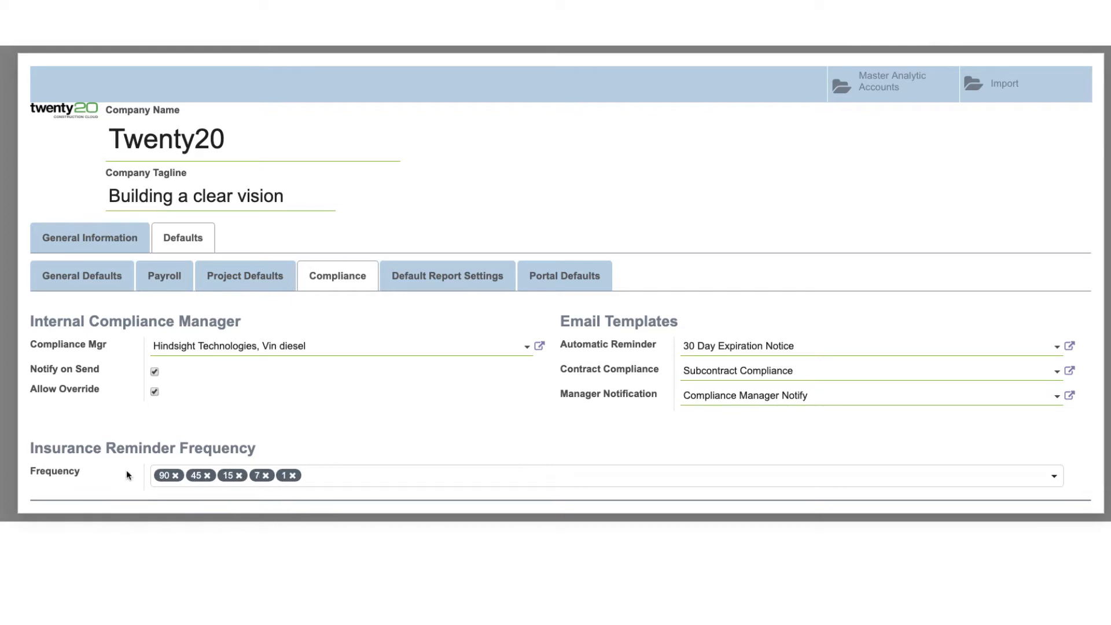
{"action": "left_click", "coordinate": [377, 480]}
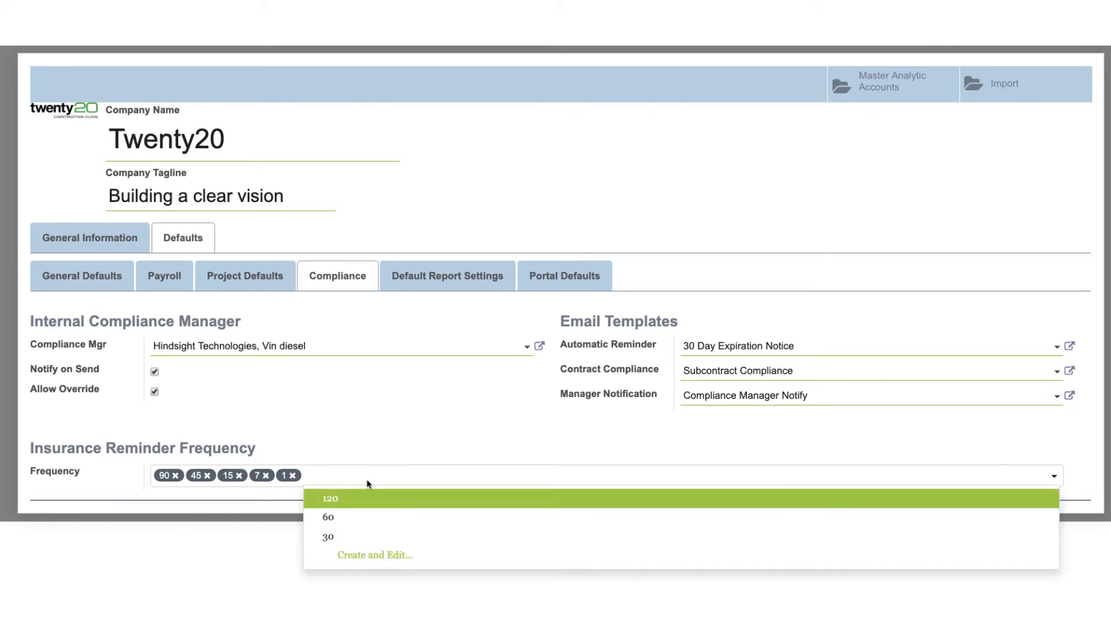
{"action": "left_click", "coordinate": [343, 498]}
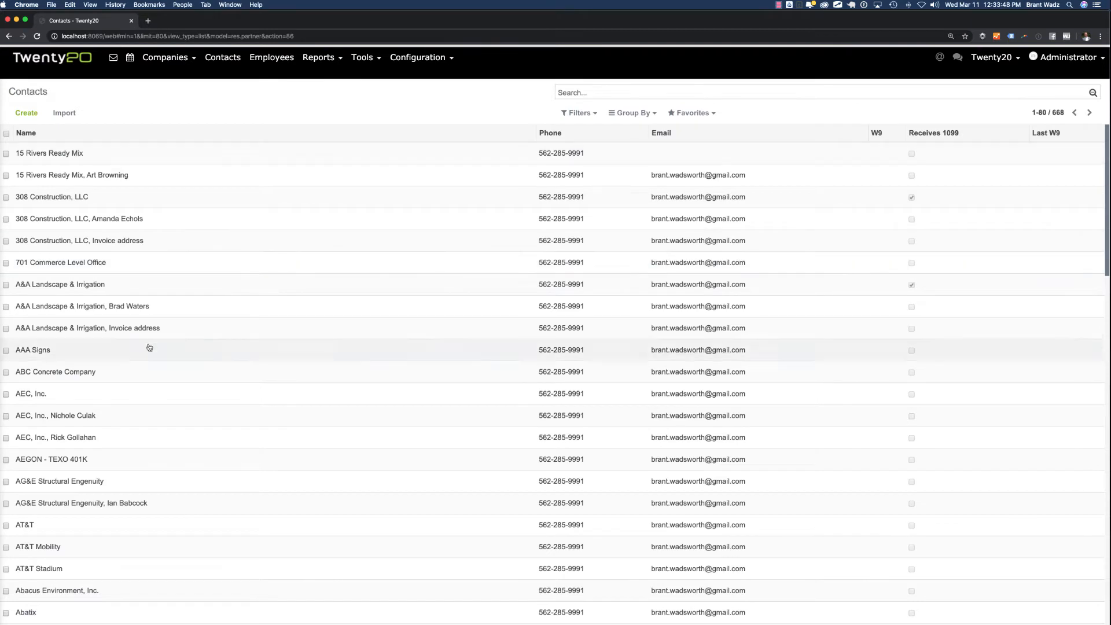
- Search the companies and contacts for "hind" and open the Hindsight Technologies company record
{"action": "left_click", "coordinate": [172, 60]}
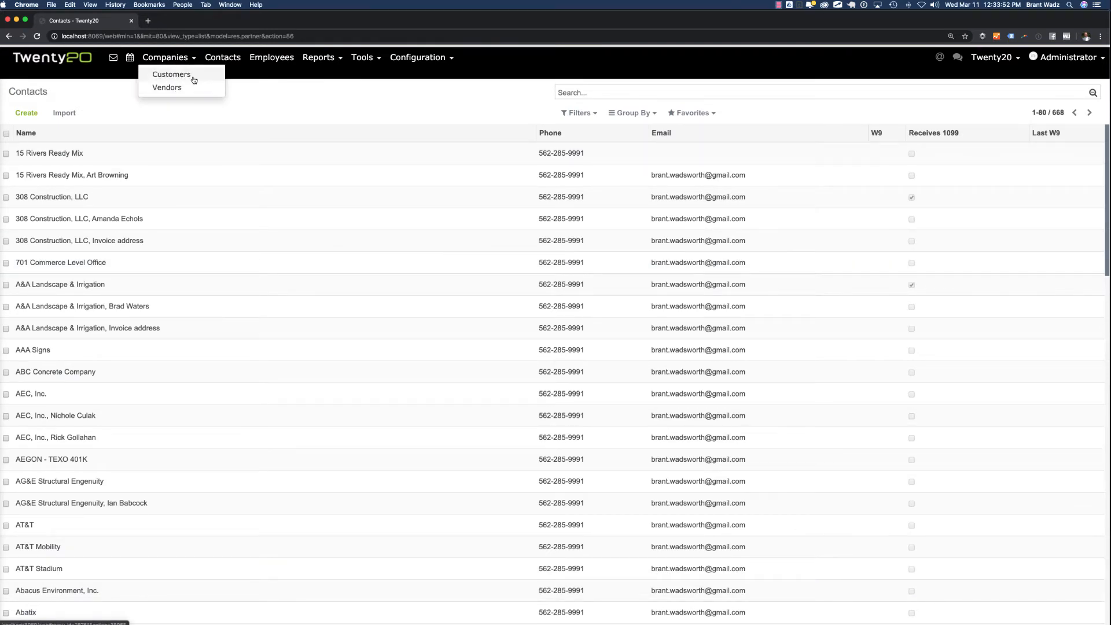
{"action": "left_click", "coordinate": [225, 58]}
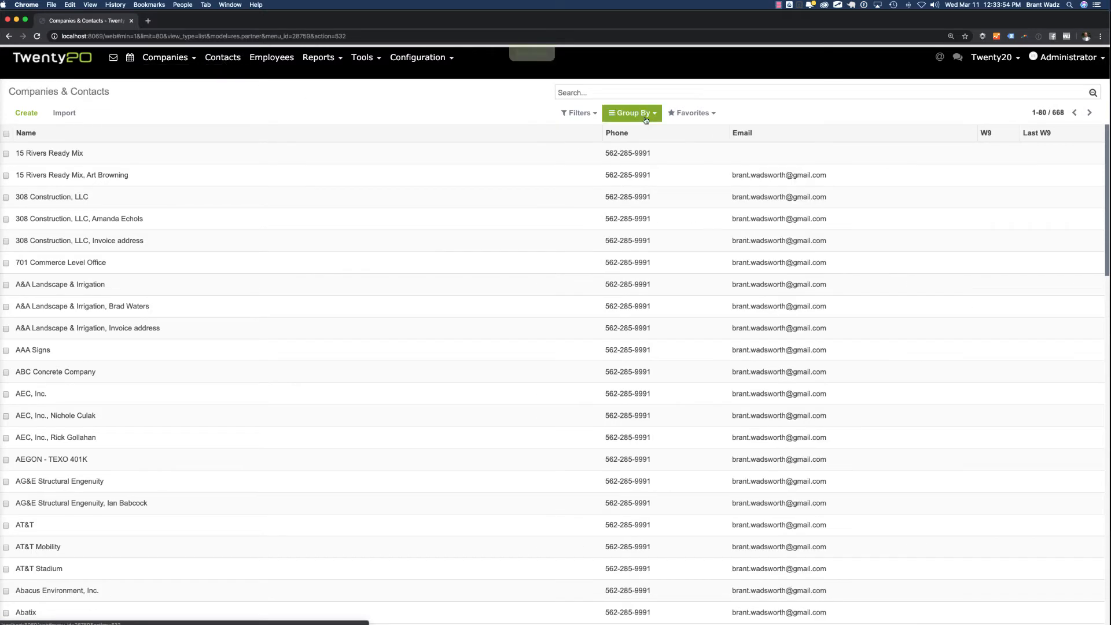
{"action": "left_click", "coordinate": [662, 92]}
{"action": "type", "text": "hi"}
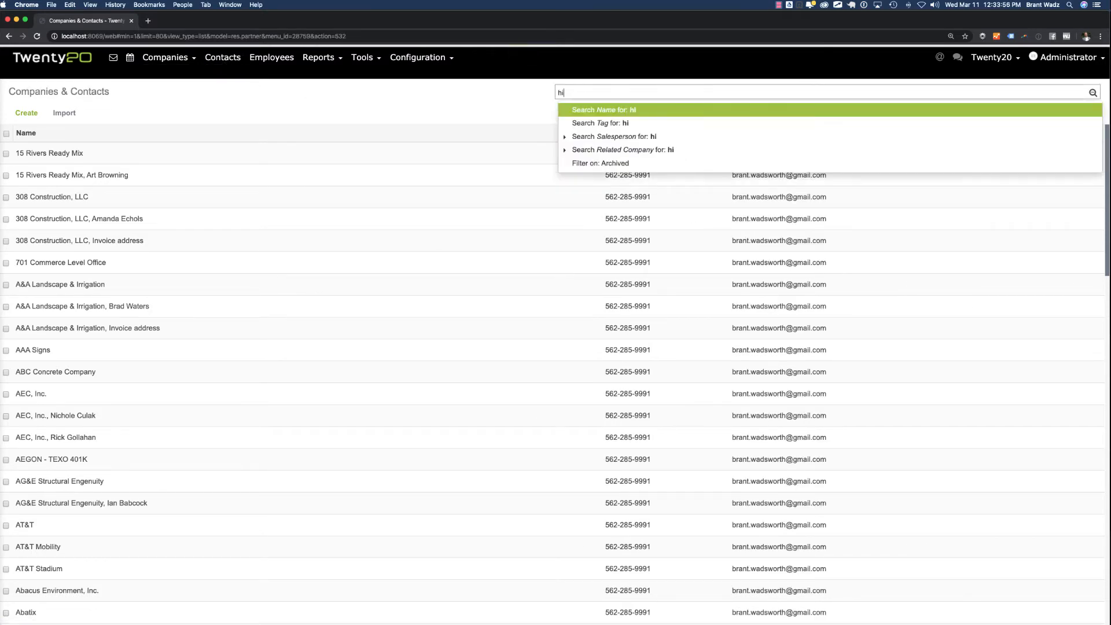
{"action": "type", "text": "nd"}
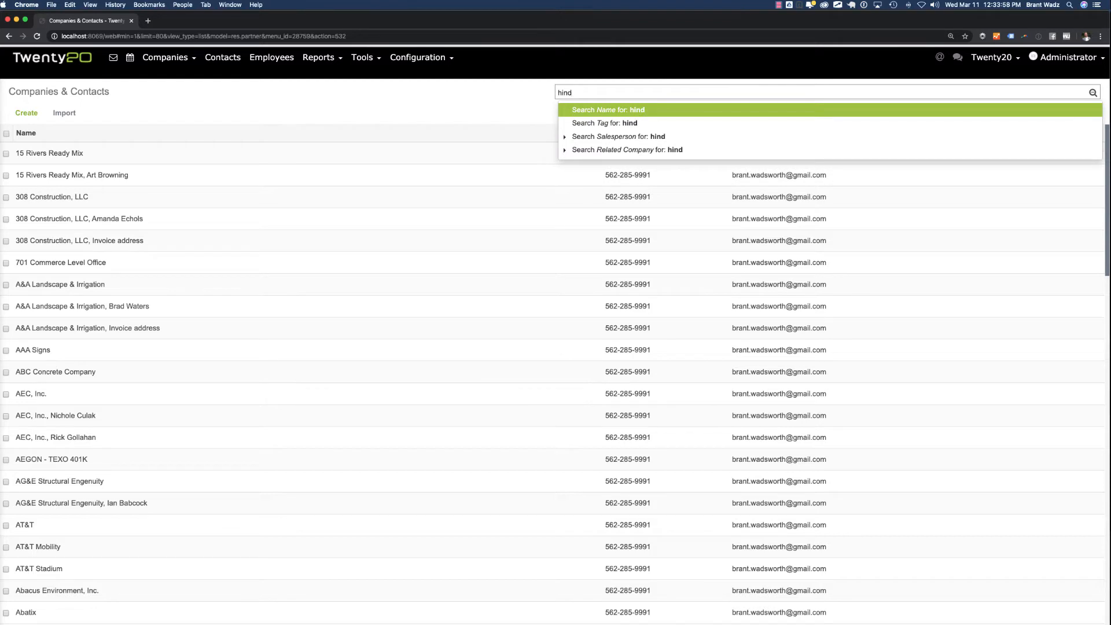
{"action": "key", "text": "Return"}
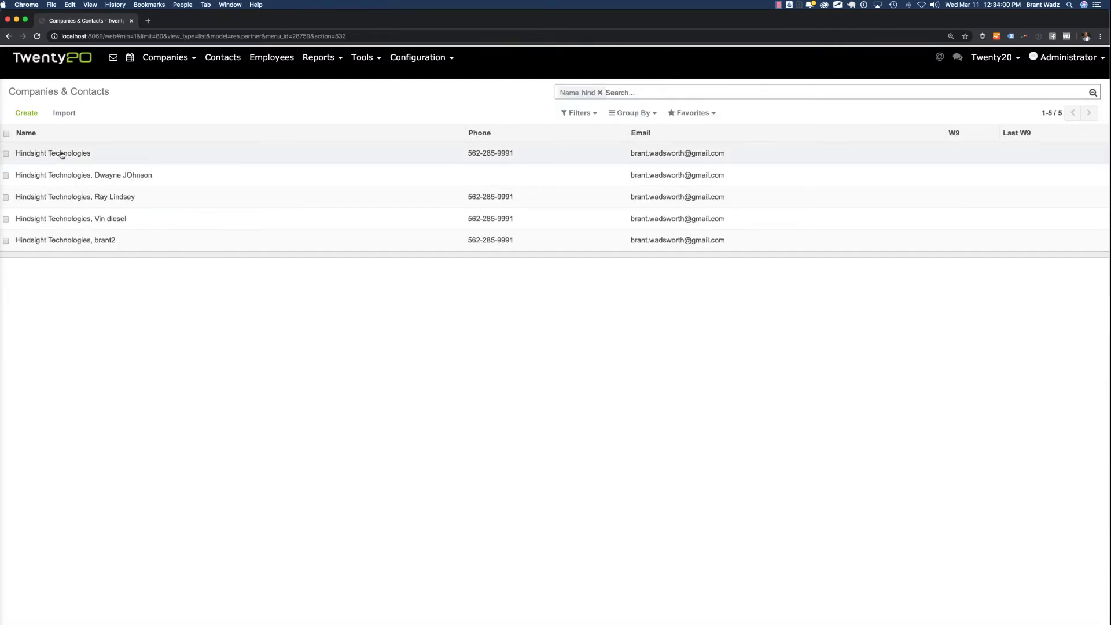
{"action": "left_click", "coordinate": [59, 154]}
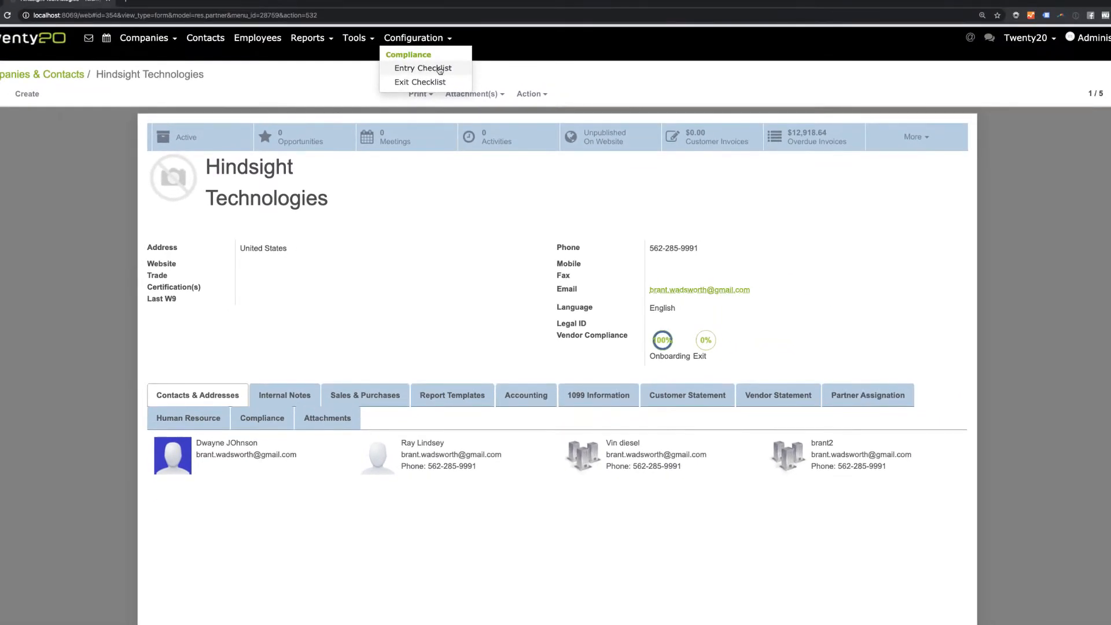
- View the compliance configuration's Entry Checklist and Exit Checklist
{"action": "left_click", "coordinate": [438, 70]}
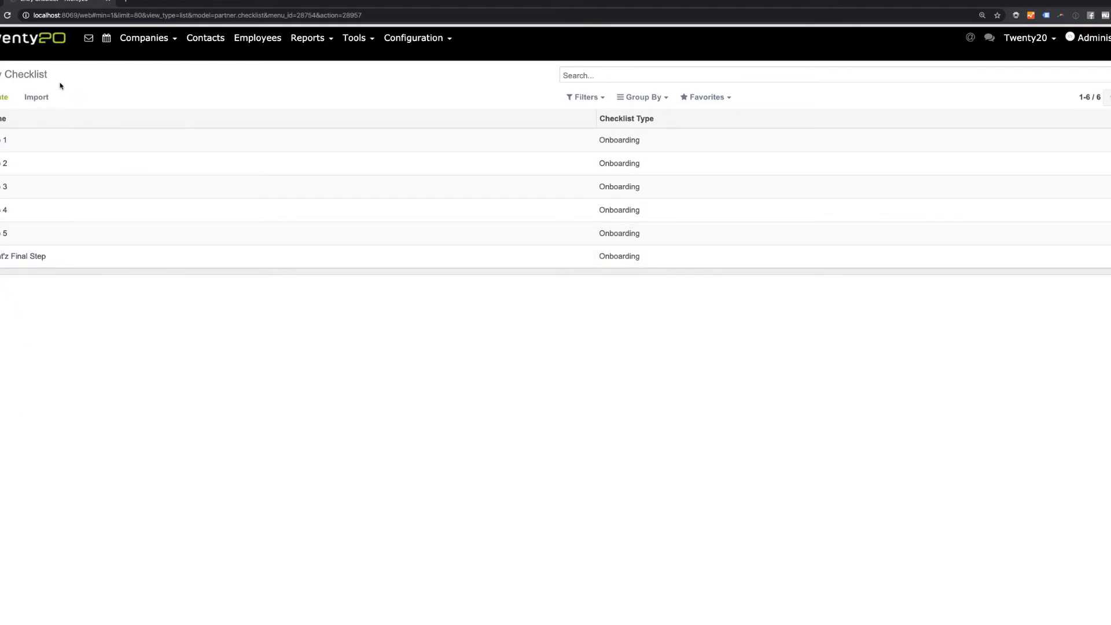
{"action": "left_click", "coordinate": [417, 39]}
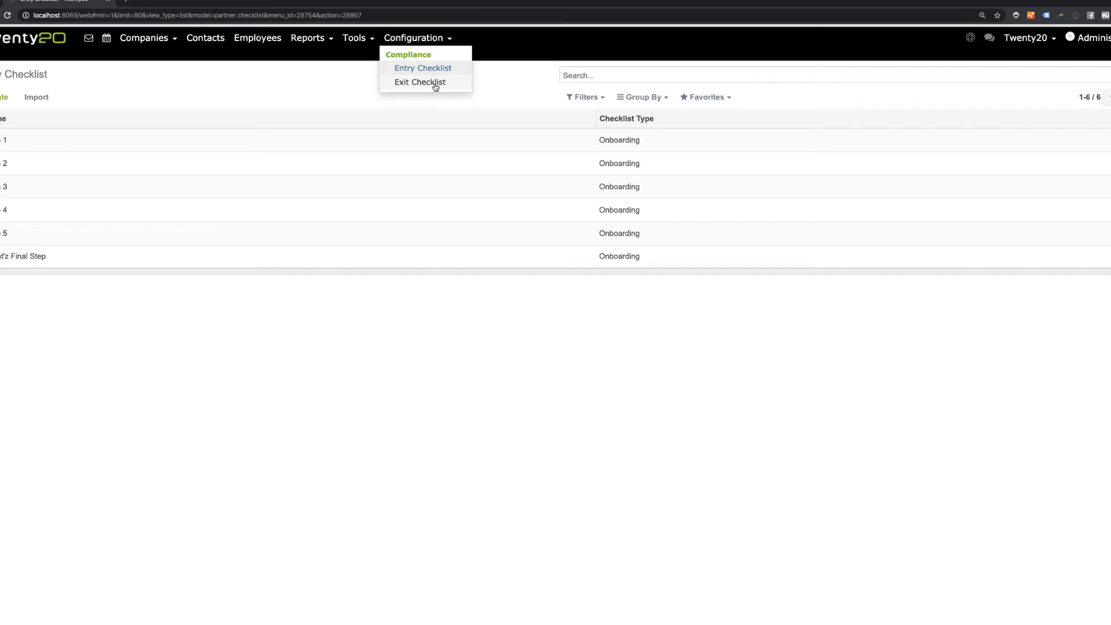
{"action": "left_click", "coordinate": [427, 84]}
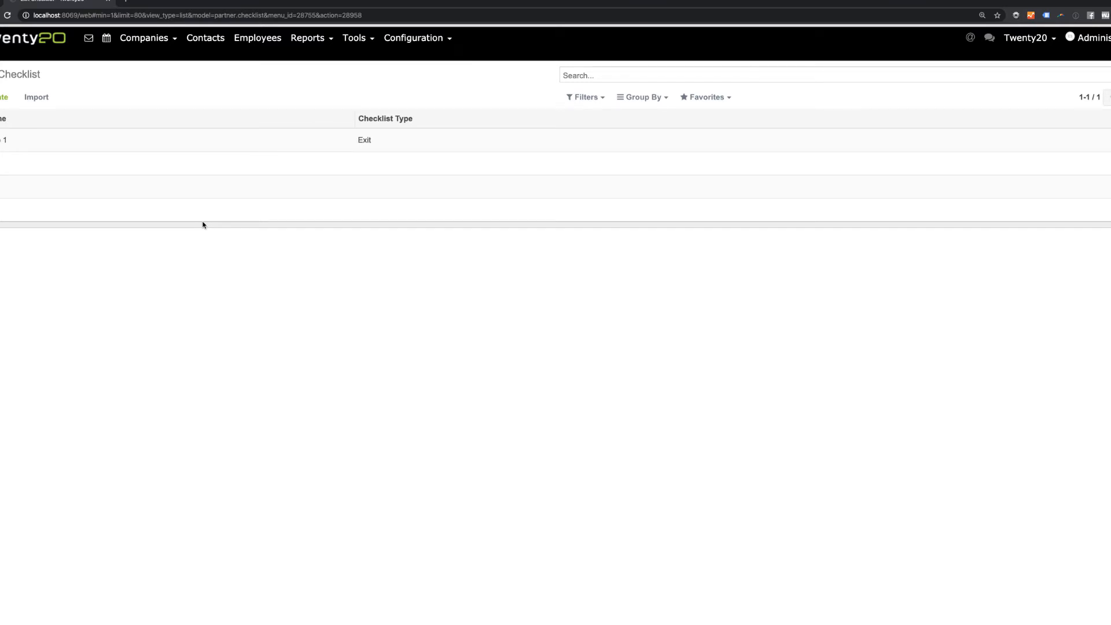
- Return to the companies list, search for "hind" and reopen the Hindsight Technologies record
{"action": "left_click", "coordinate": [135, 40]}
{"action": "left_click", "coordinate": [140, 53]}
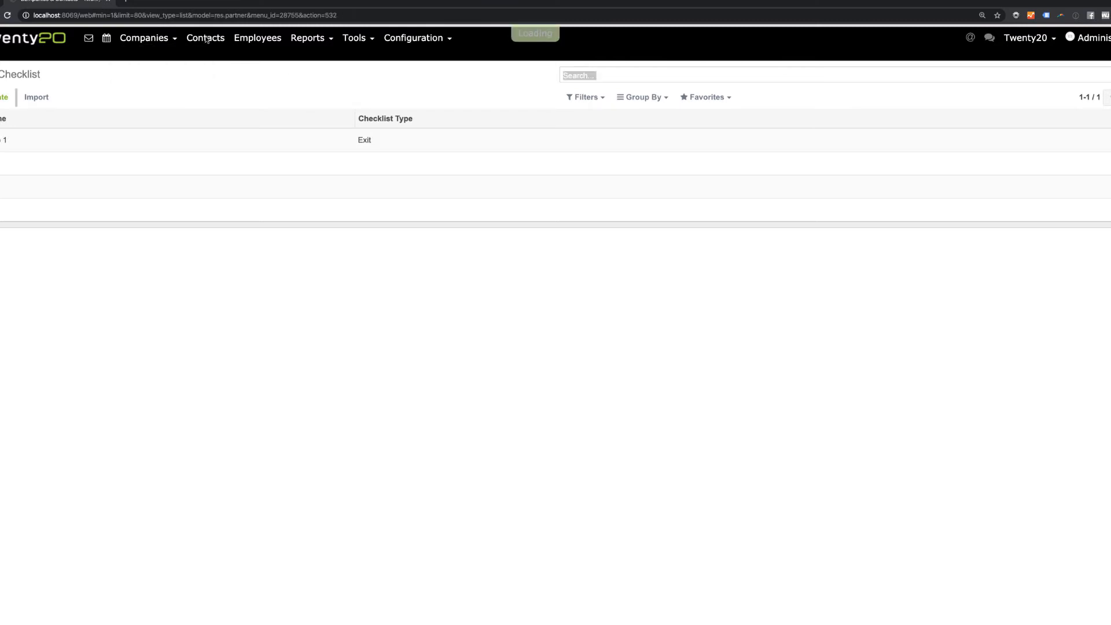
{"action": "left_click", "coordinate": [704, 77]}
{"action": "type", "text": "hind"}
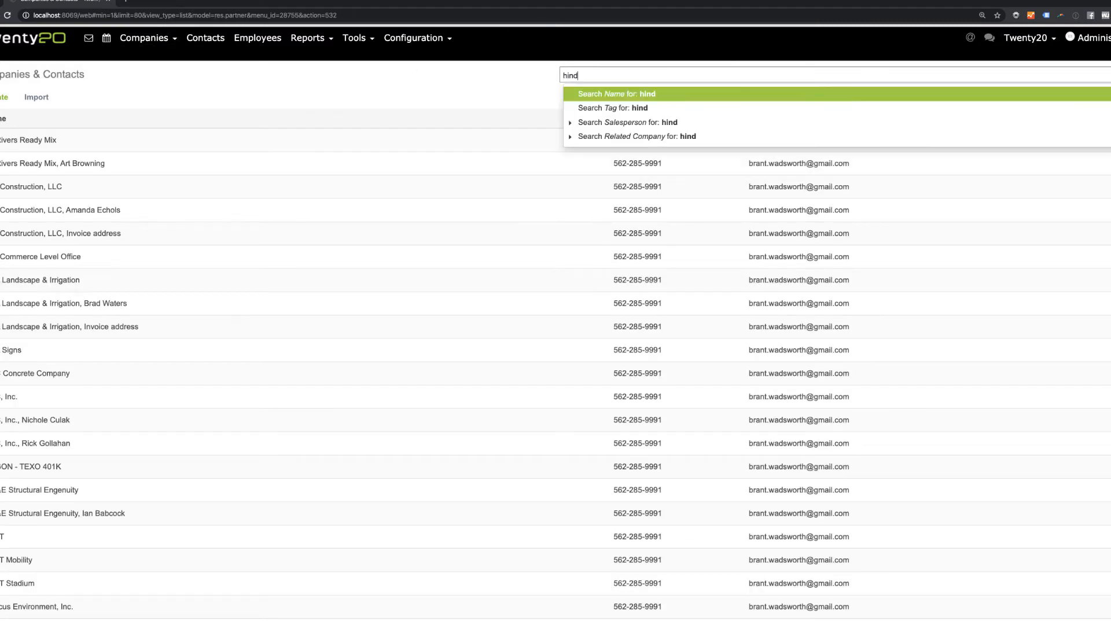
{"action": "key", "text": "Return"}
{"action": "left_click", "coordinate": [52, 141]}
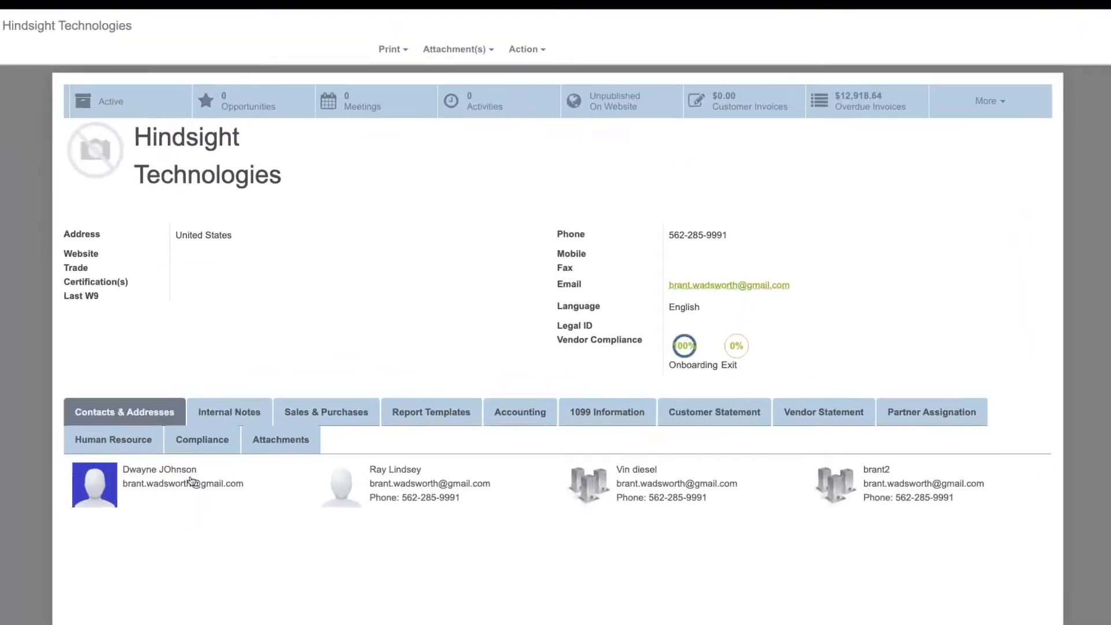
- Open the vendor's compliance details and examine the onboarding and exit checklist items
{"action": "left_click", "coordinate": [203, 447]}
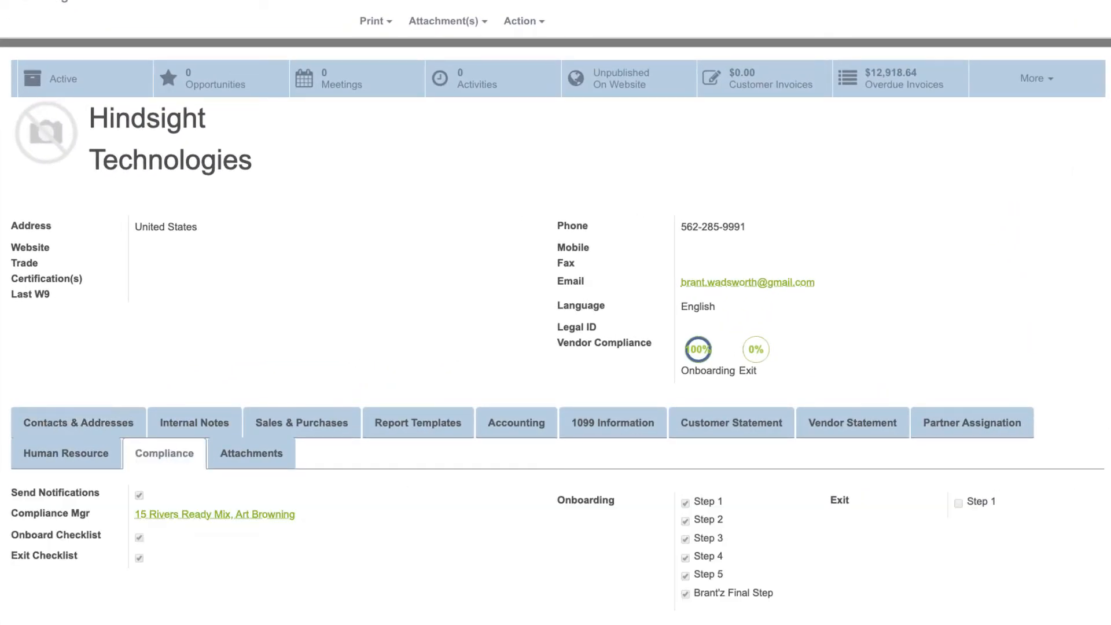
{"action": "scroll", "coordinate": [556, 324], "scroll_direction": "down", "scroll_amount": 7}
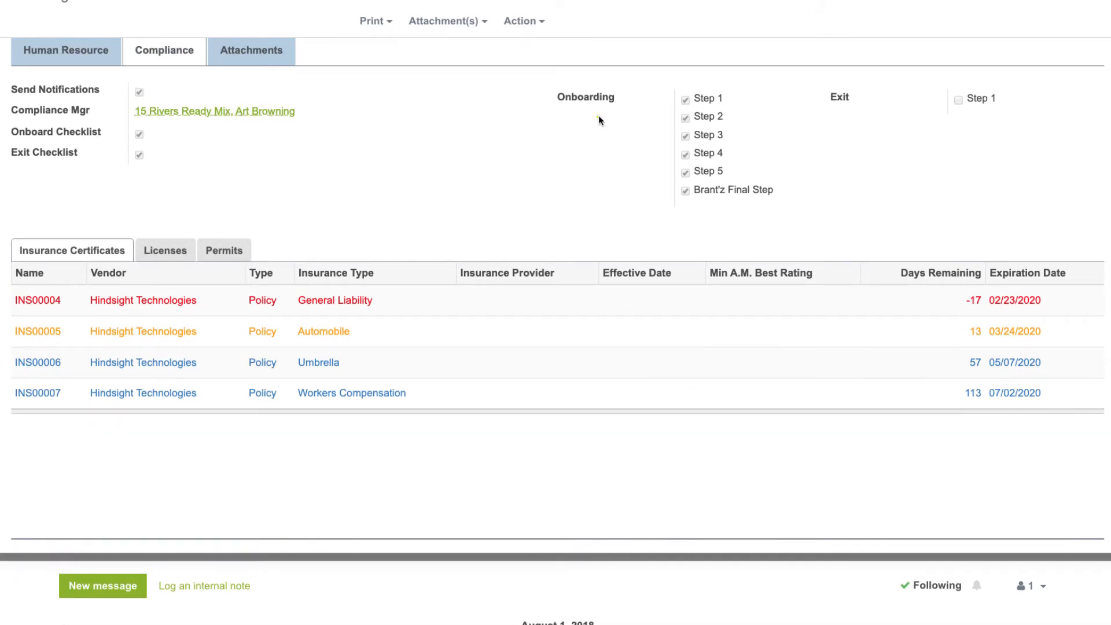
{"action": "left_click_drag", "start_coordinate": [539, 70], "coordinate": [794, 230]}
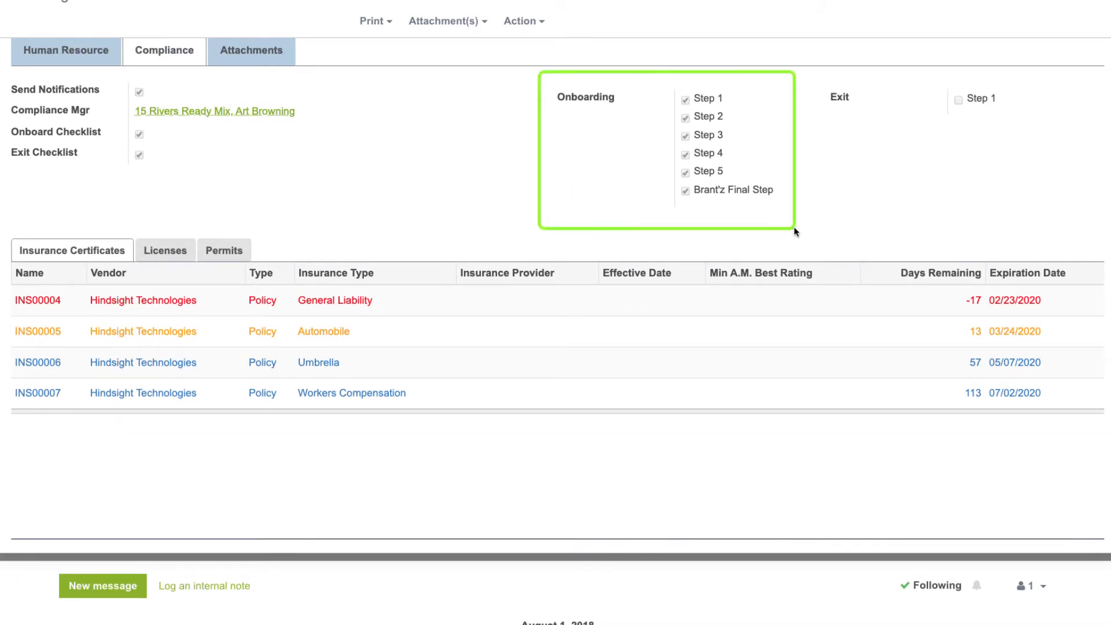
{"action": "left_click_drag", "start_coordinate": [826, 81], "coordinate": [1050, 233]}
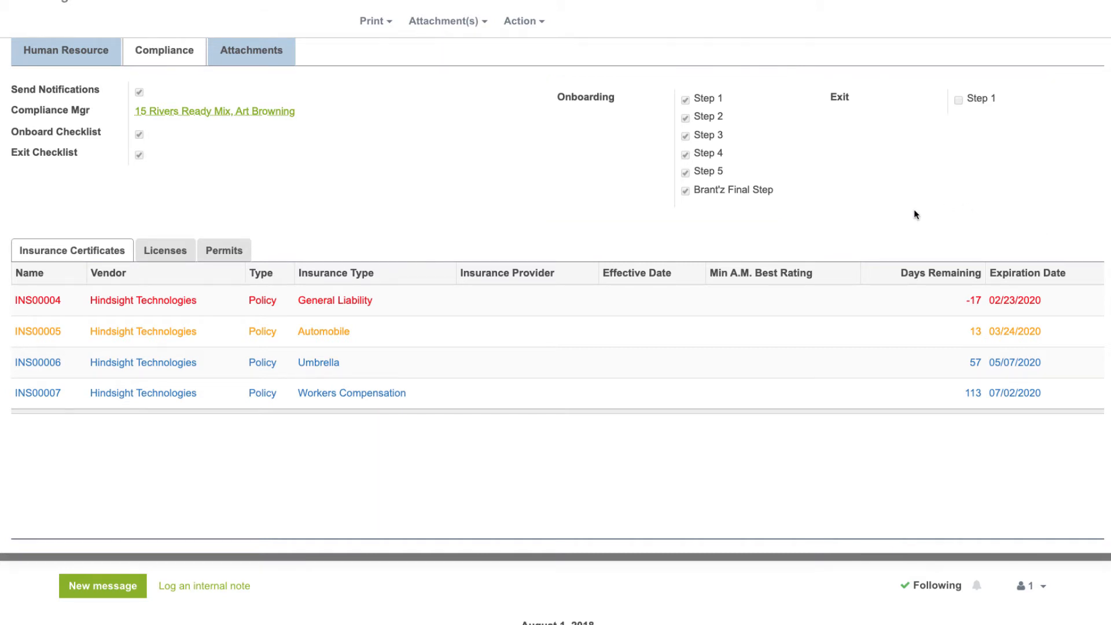
{"action": "scroll", "coordinate": [914, 209], "scroll_direction": "up", "scroll_amount": 5}
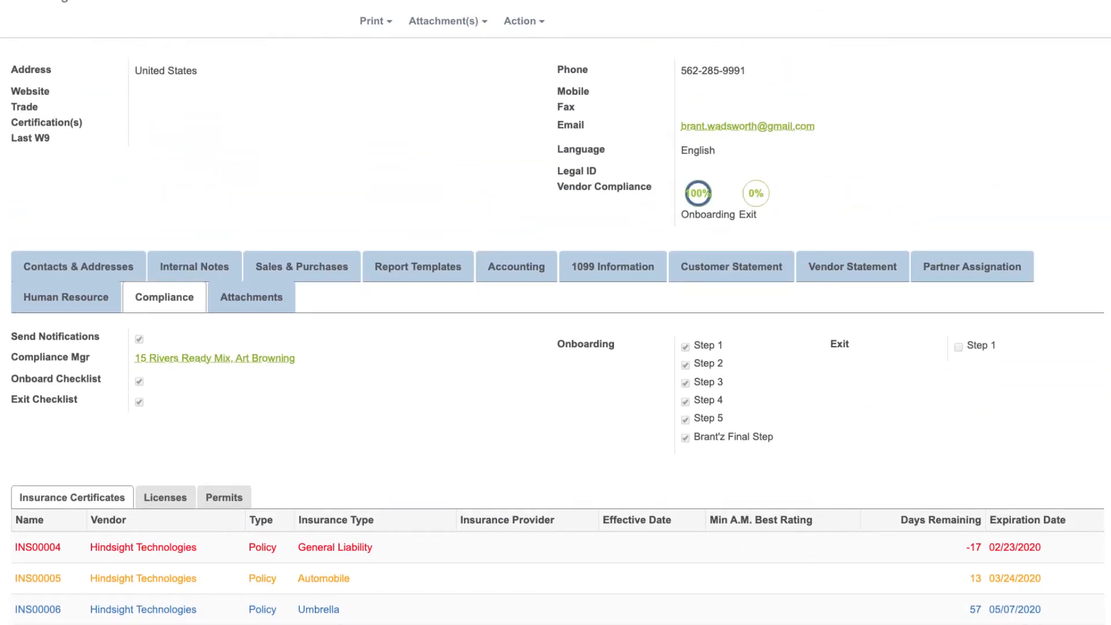
- Edit the Hindsight Technologies record and uncheck the last onboarding items, from the final step back through Step 4
{"action": "left_click", "coordinate": [4, 196]}
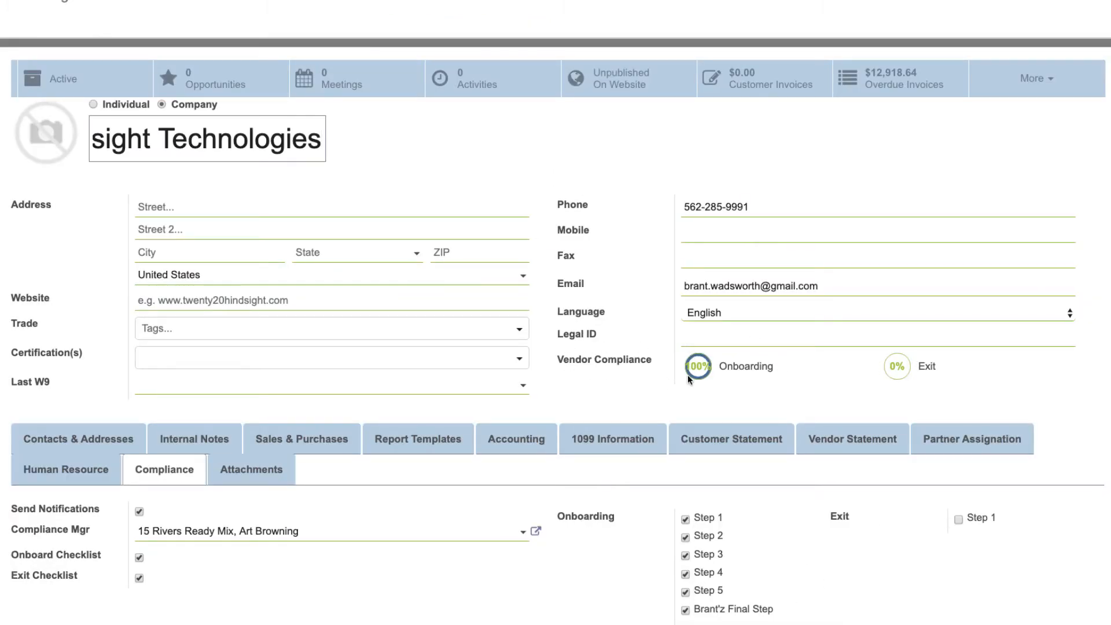
{"action": "left_click", "coordinate": [686, 611]}
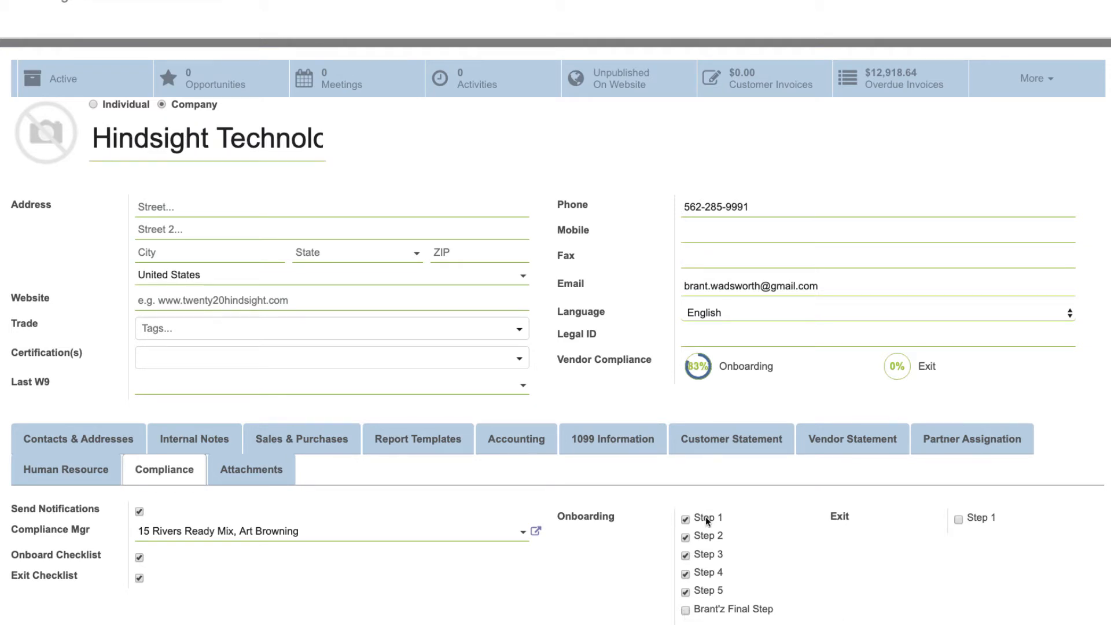
{"action": "left_click", "coordinate": [685, 593]}
- Turn off Send Notifications for the vendor and check the e-mail on the compliance manager's contact record
{"action": "scroll", "coordinate": [1052, 417], "scroll_direction": "down", "scroll_amount": 2}
{"action": "scroll", "coordinate": [1052, 417], "scroll_direction": "down", "scroll_amount": 4}
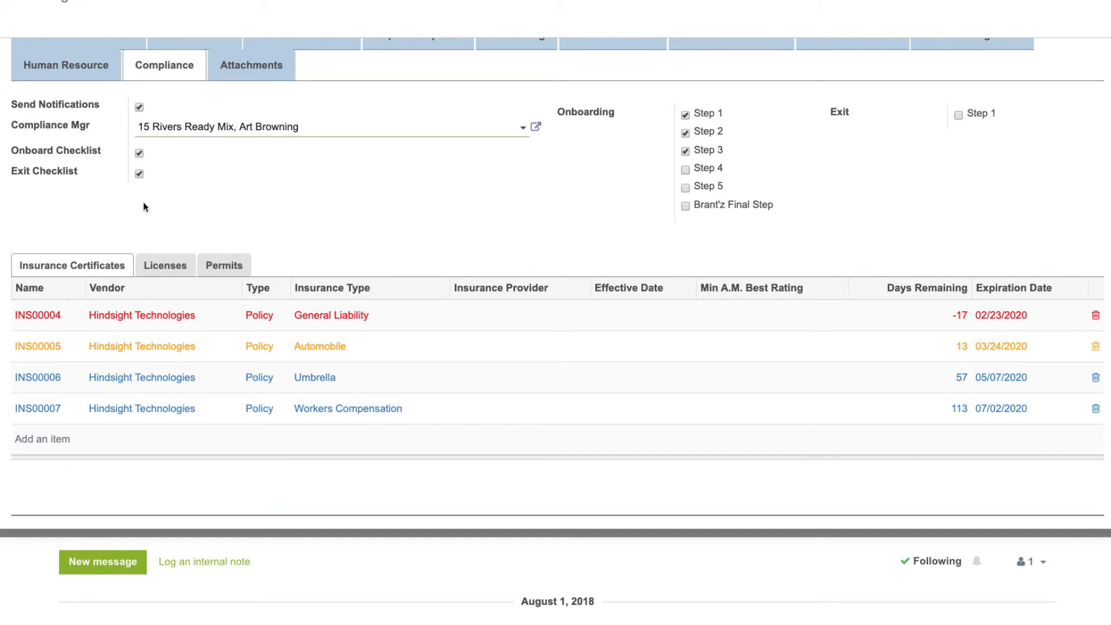
{"action": "left_click", "coordinate": [139, 107]}
{"action": "left_click", "coordinate": [537, 128]}
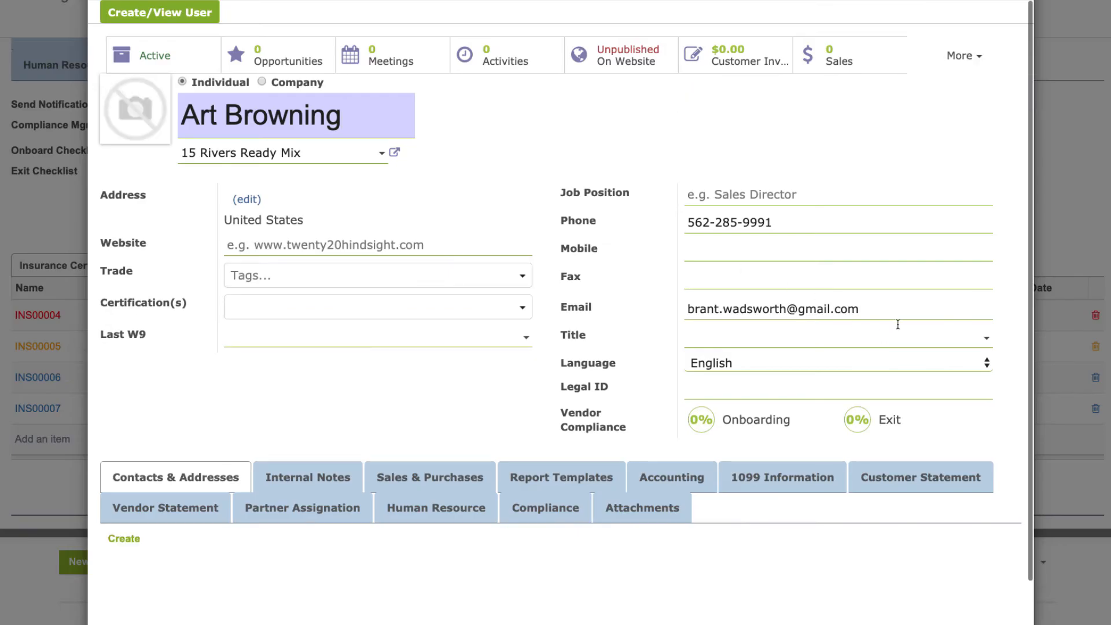
{"action": "left_click_drag", "start_coordinate": [896, 315], "coordinate": [676, 314]}
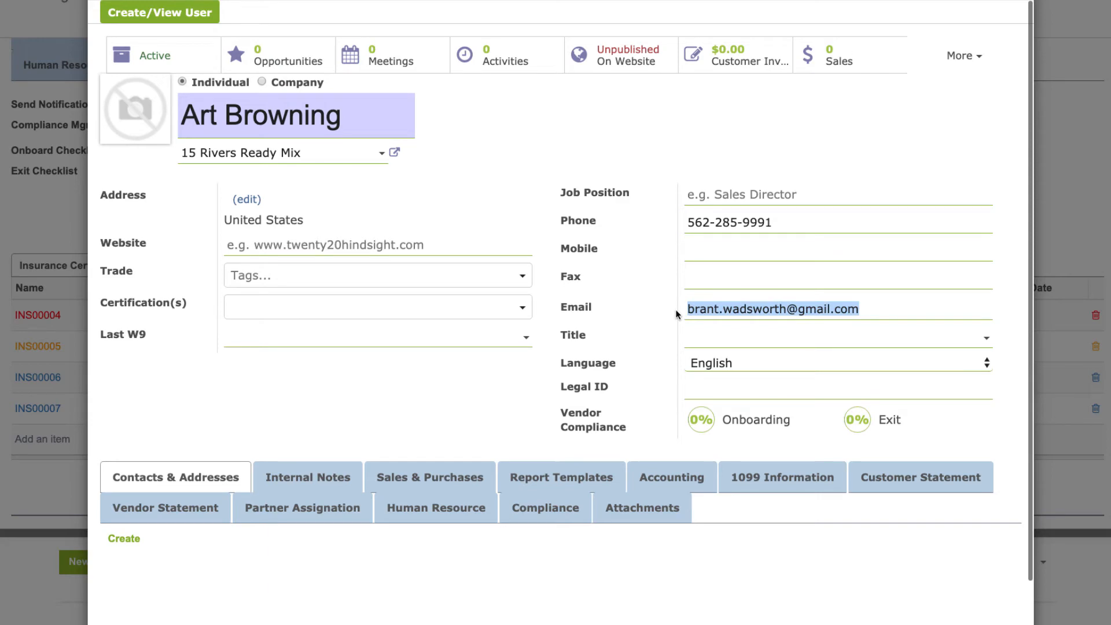
{"action": "key", "text": "Escape"}
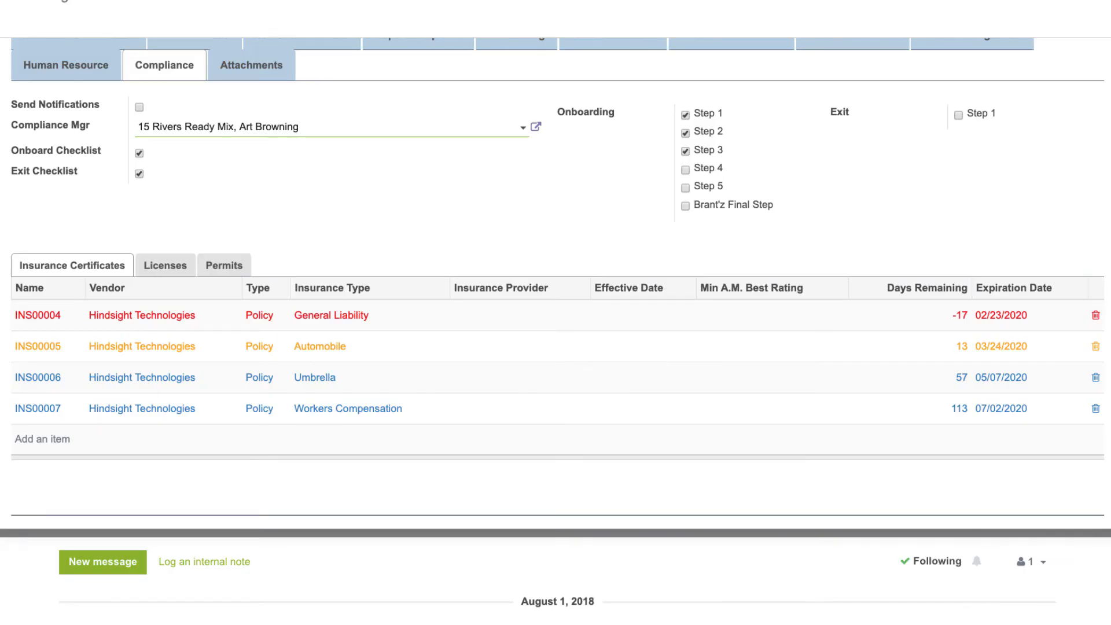
- Disable the vendor's Onboard Checklist and Exit Checklist, and enable both again
{"action": "left_click", "coordinate": [139, 154]}
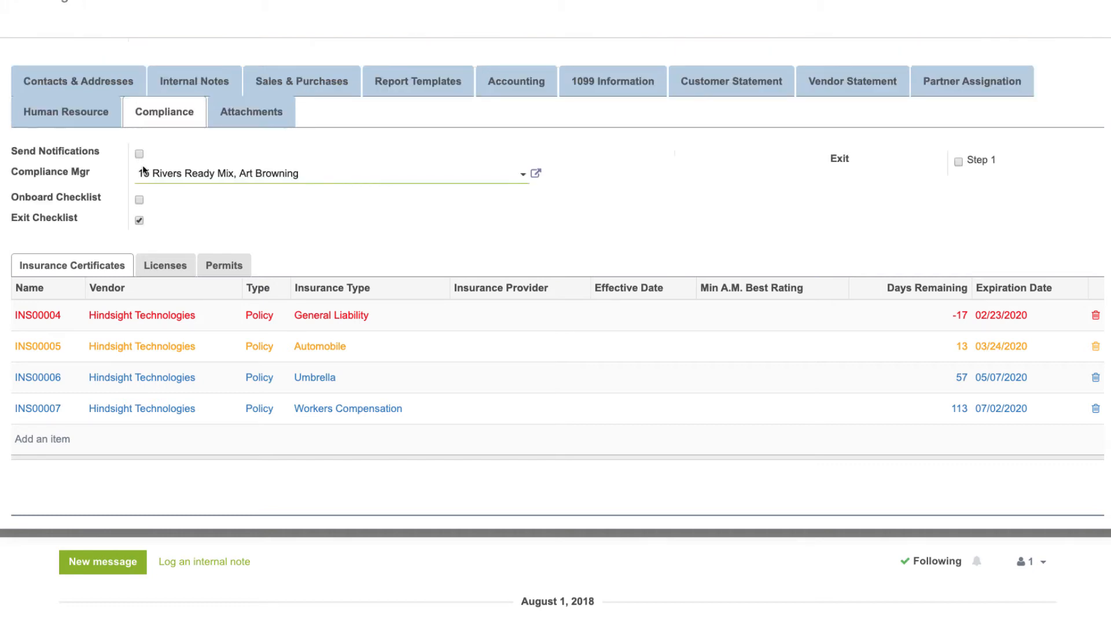
{"action": "left_click", "coordinate": [139, 221]}
{"action": "left_click", "coordinate": [139, 201]}
{"action": "left_click", "coordinate": [139, 174]}
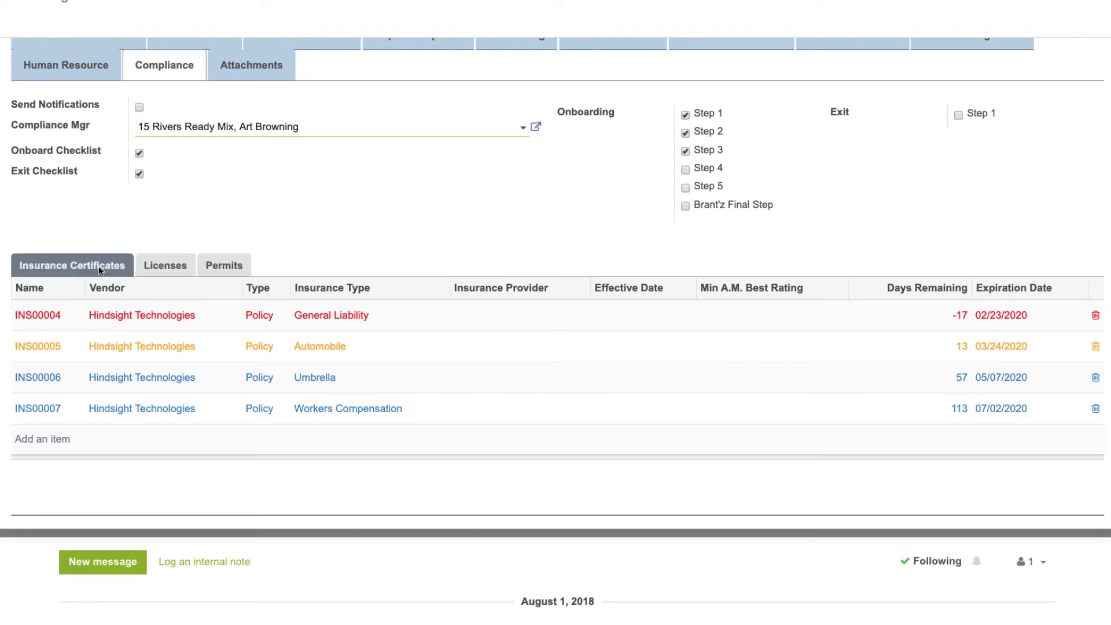
- Look through the vendor's licenses and permits and return to its insurance certificates
{"action": "left_click", "coordinate": [172, 265]}
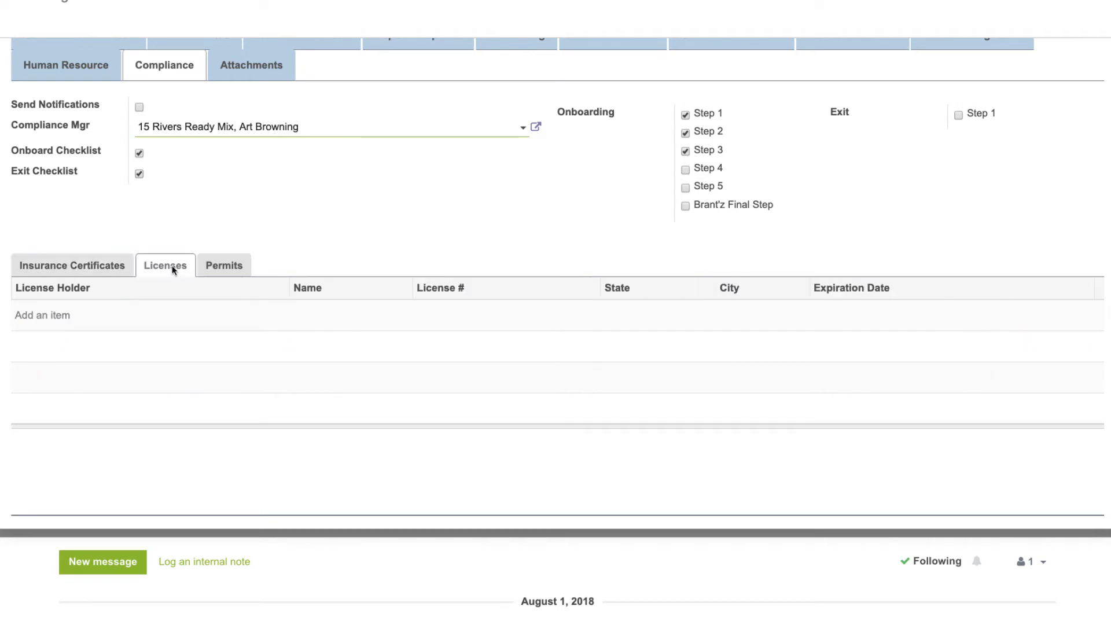
{"action": "left_click", "coordinate": [235, 266]}
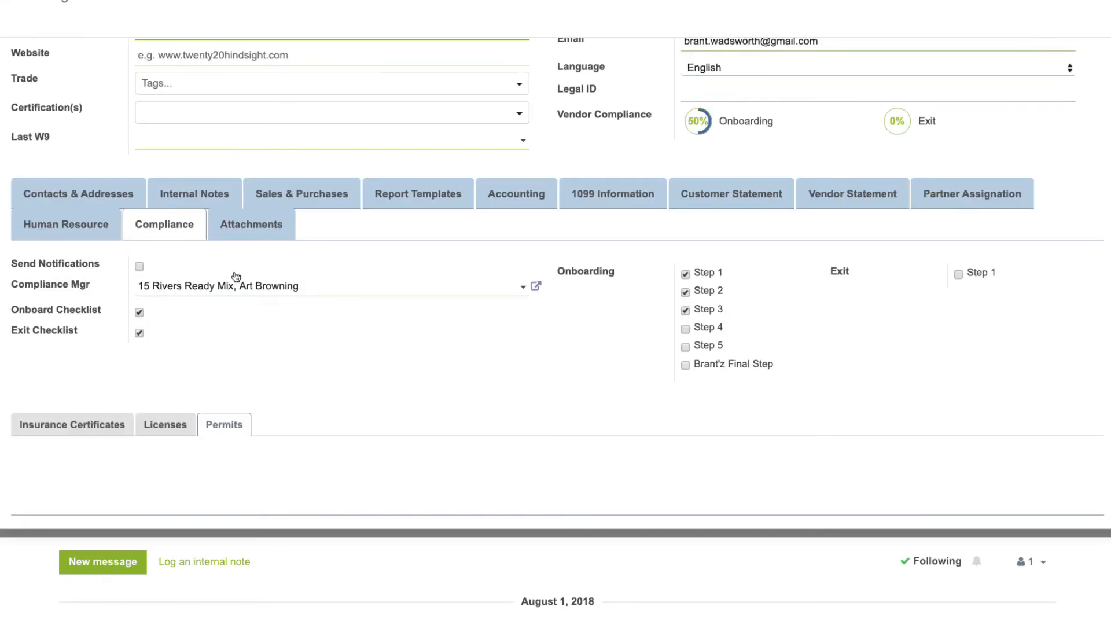
{"action": "left_click", "coordinate": [84, 428]}
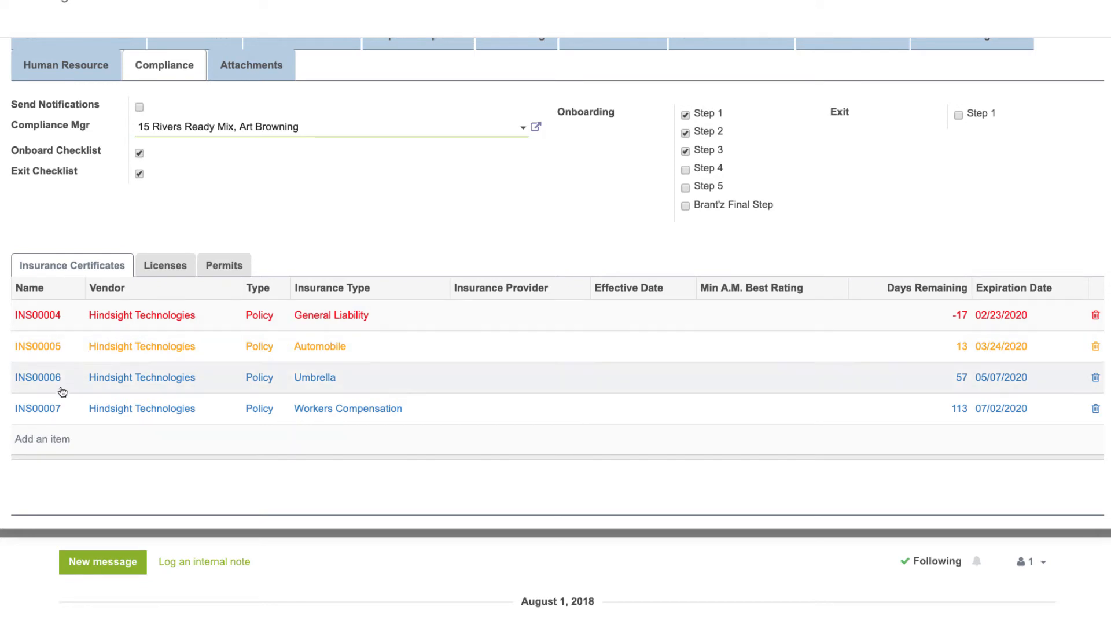
- Start a new insurance certificate for the vendor and compare the fields offered for Workers Compensation, Umbrella and General Liability
{"action": "left_click", "coordinate": [50, 441]}
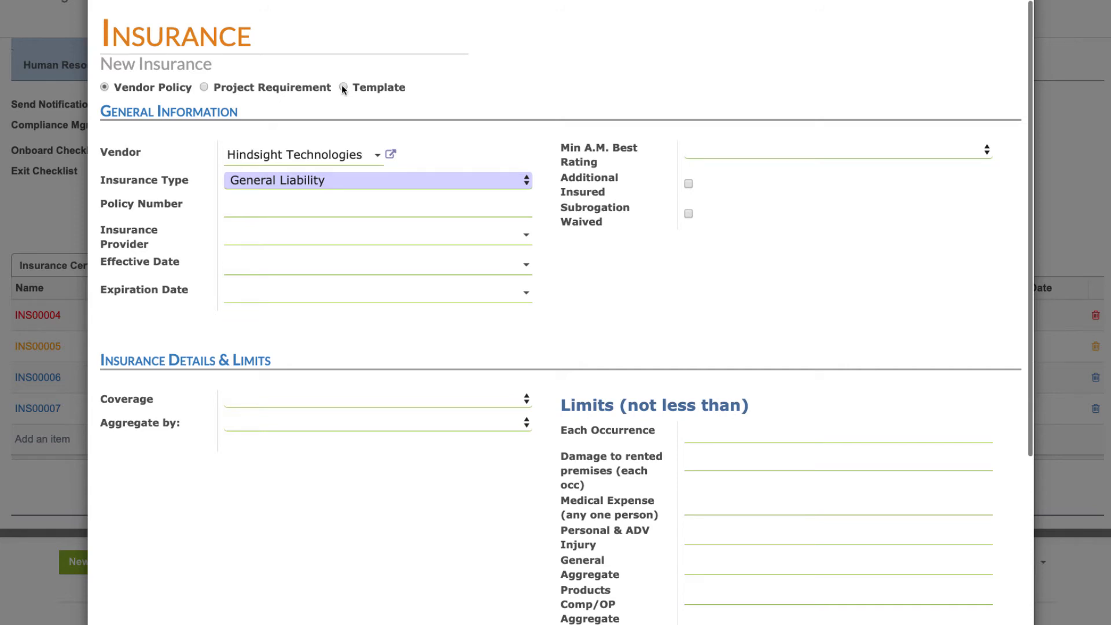
{"action": "scroll", "coordinate": [471, 97], "scroll_direction": "down", "scroll_amount": 2}
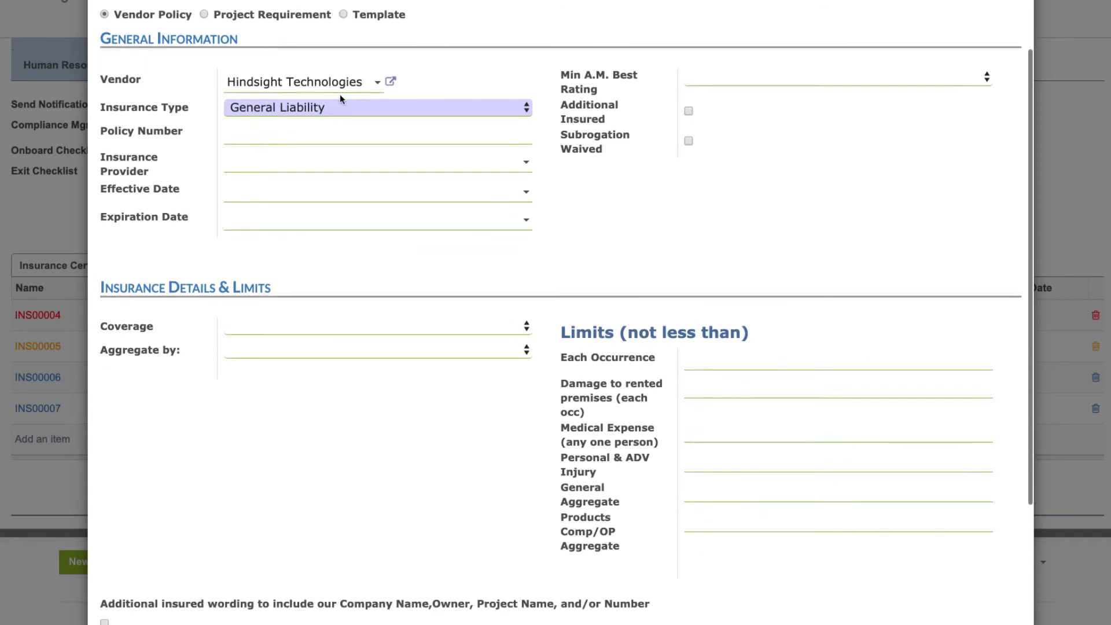
{"action": "left_click", "coordinate": [447, 109]}
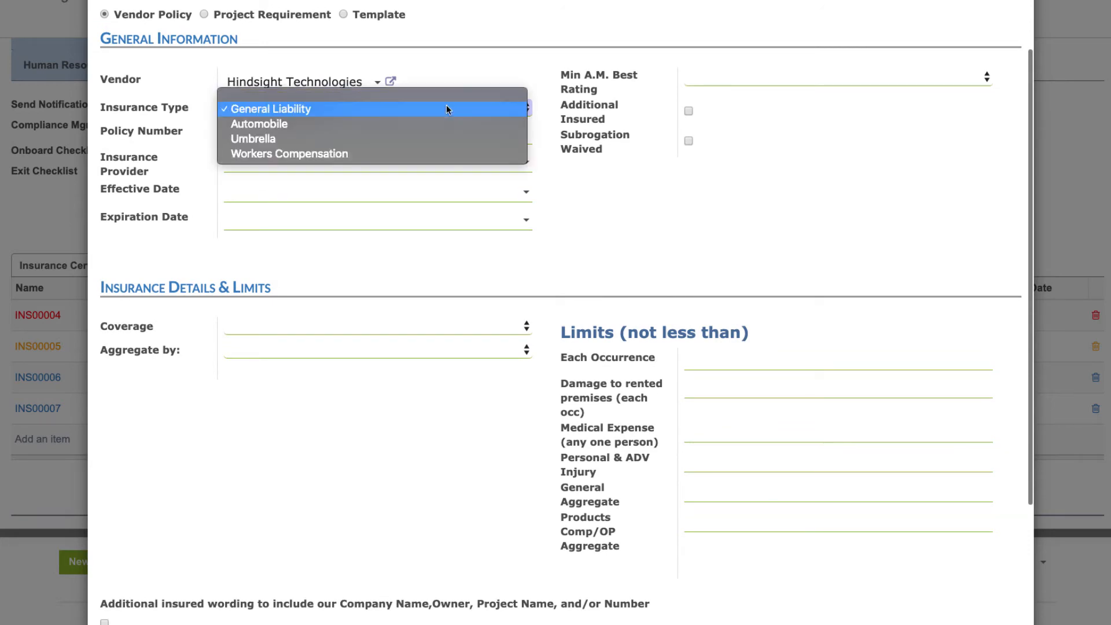
{"action": "left_click", "coordinate": [297, 154]}
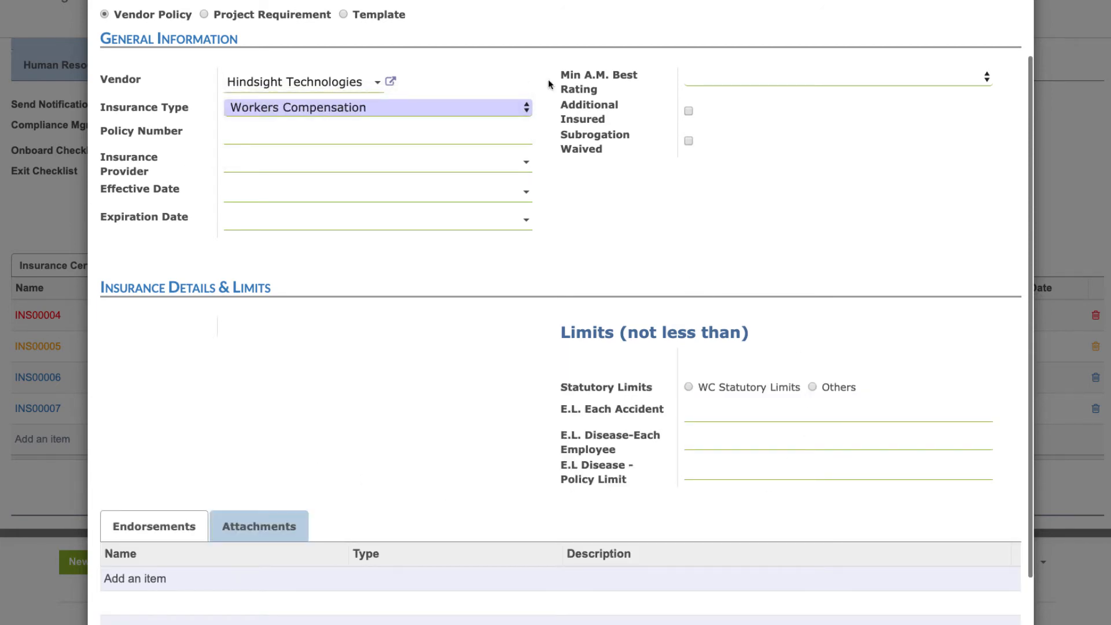
{"action": "left_click", "coordinate": [529, 110]}
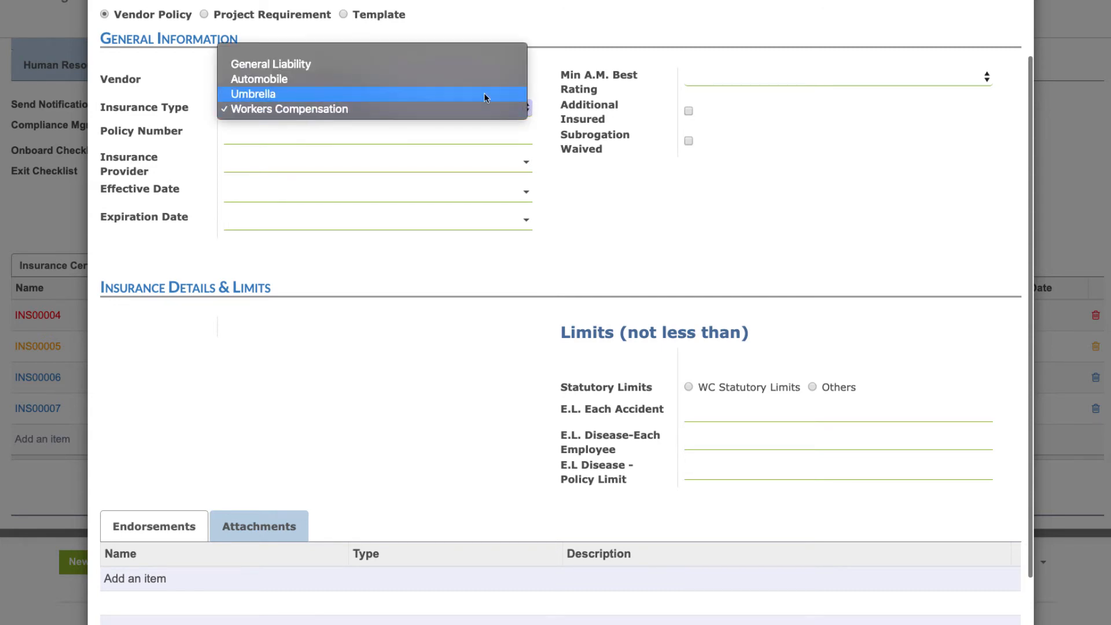
{"action": "left_click", "coordinate": [448, 91]}
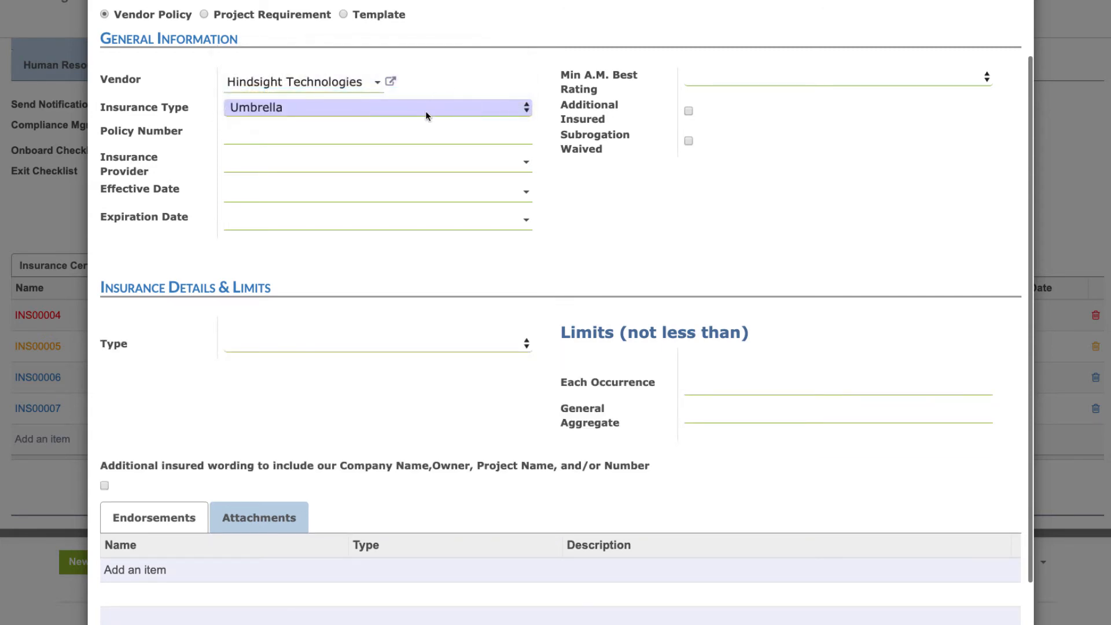
{"action": "left_click", "coordinate": [425, 110]}
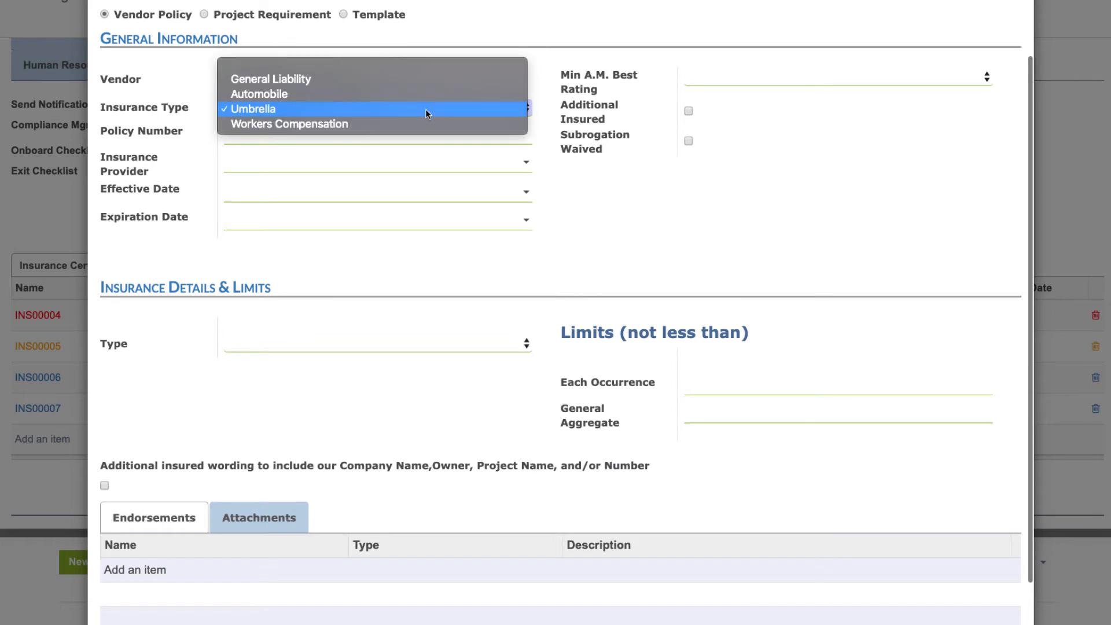
{"action": "left_click", "coordinate": [409, 79]}
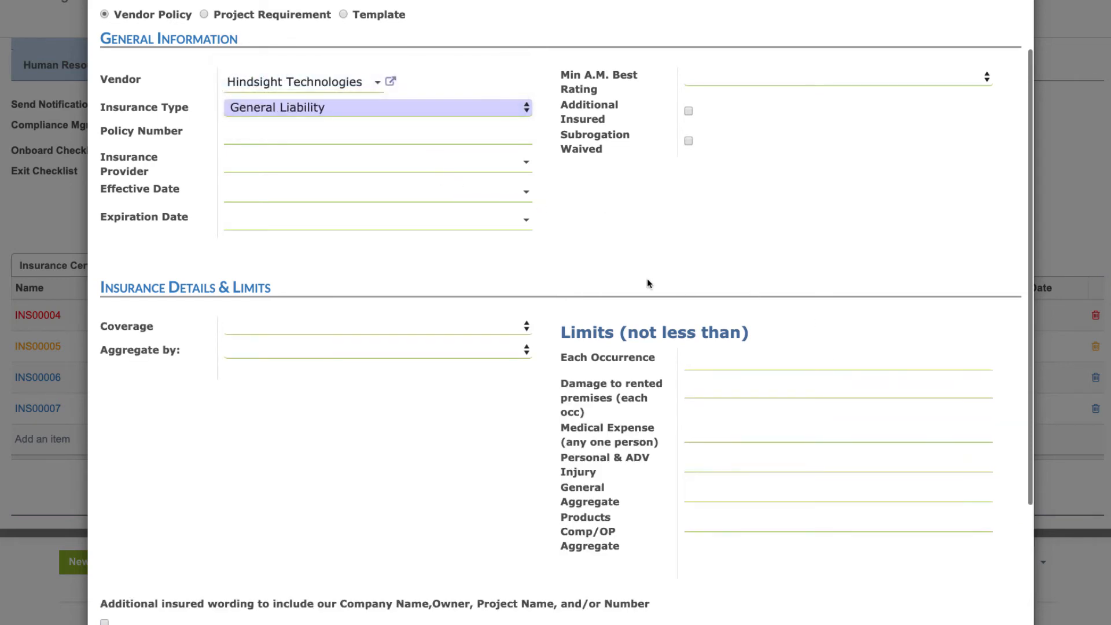
- Set the new General Liability certificate's expiration date to 03/11/2020, review its limits and endorsements, and close it without saving
{"action": "scroll", "coordinate": [845, 128], "scroll_direction": "down", "scroll_amount": 3}
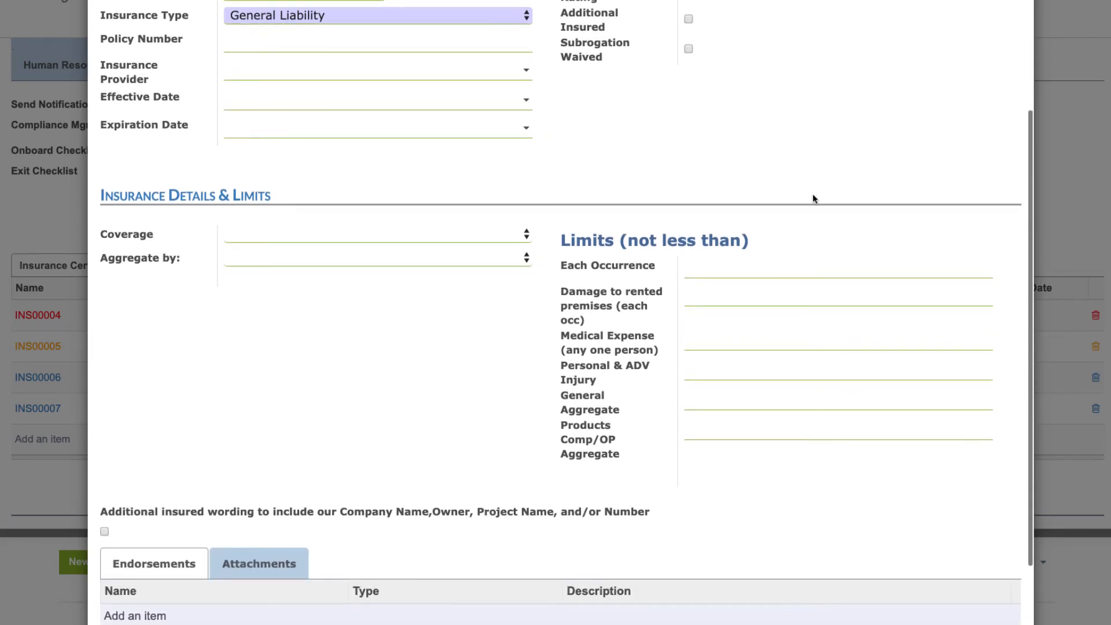
{"action": "left_click", "coordinate": [479, 126]}
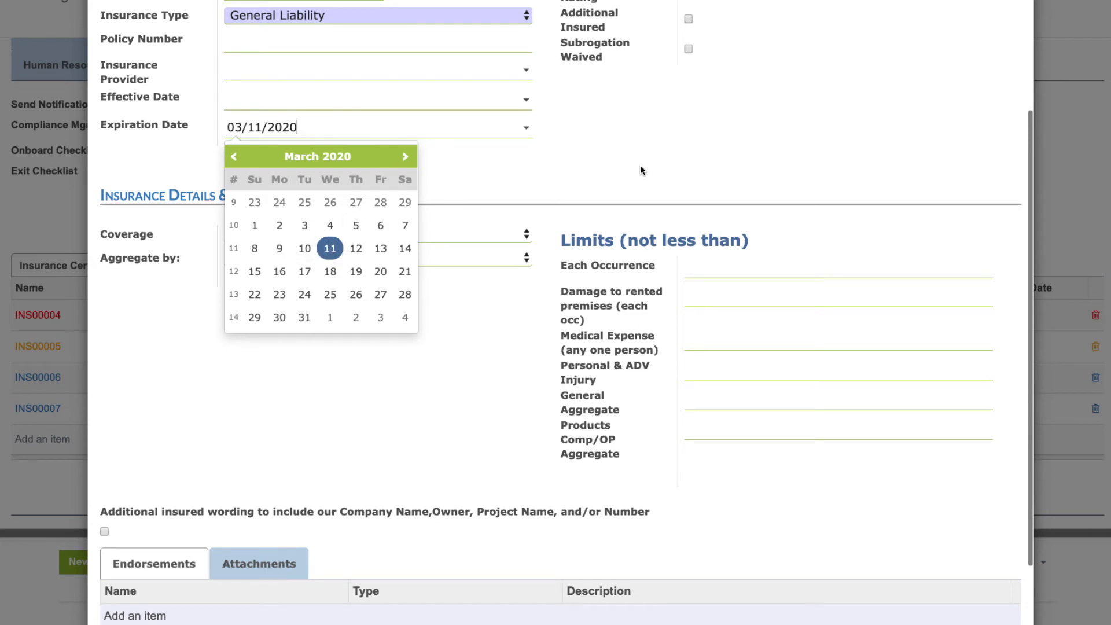
{"action": "left_click", "coordinate": [774, 151]}
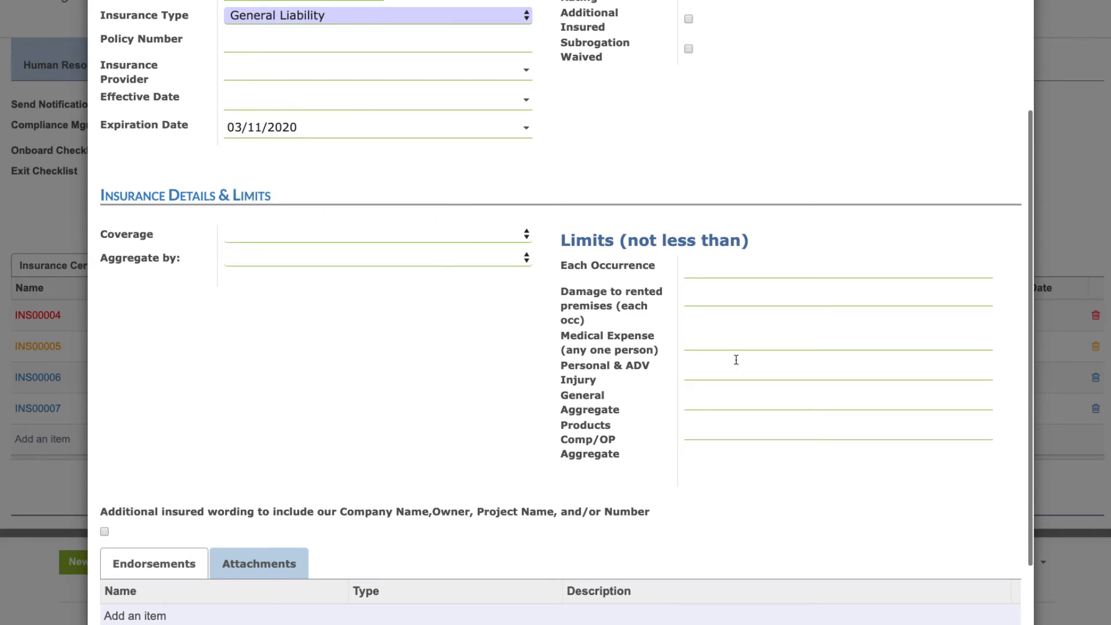
{"action": "scroll", "coordinate": [736, 362], "scroll_direction": "down", "scroll_amount": 3}
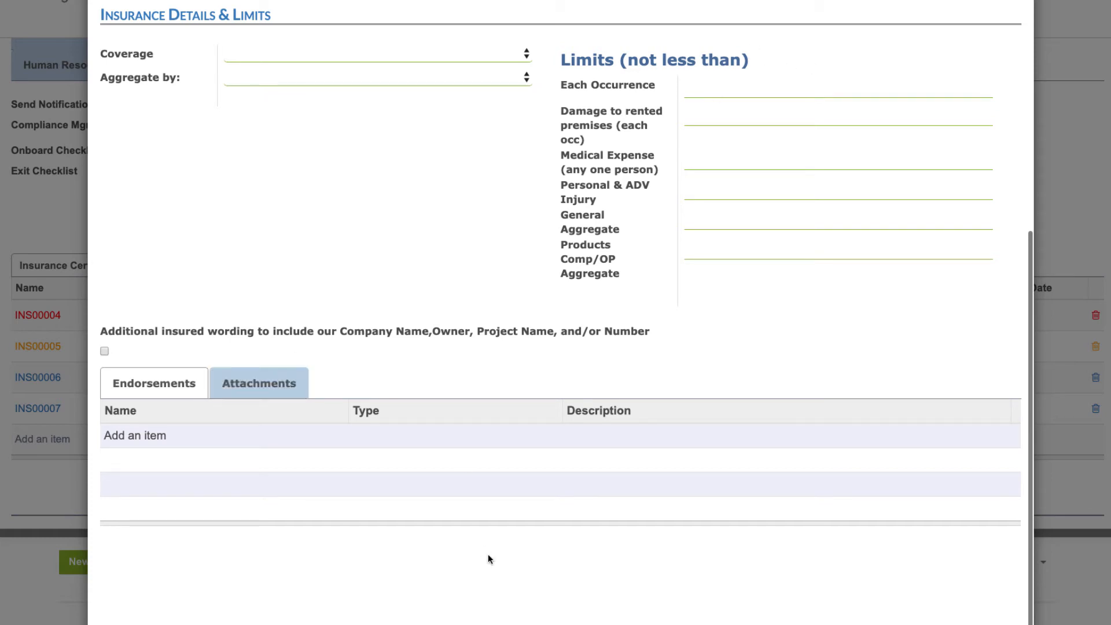
{"action": "key", "text": "Escape"}
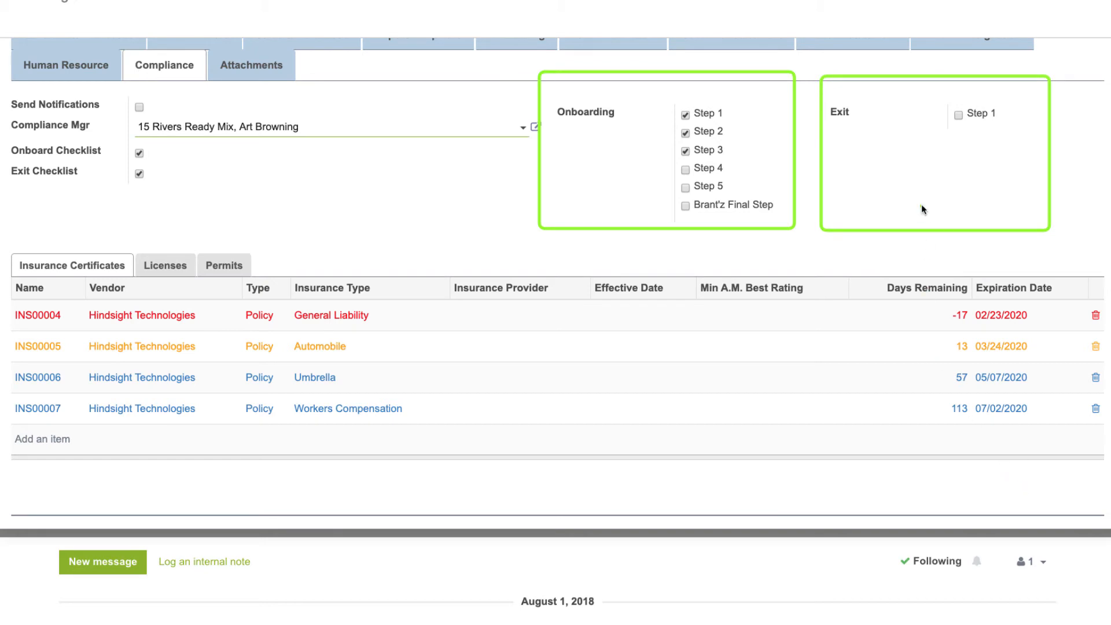
- Save the vendor record and open the list of subcontracts for the Amazon Office Building project
{"action": "mouse_move", "coordinate": [849, 263]}
{"action": "left_mouse_down"}
{"action": "mouse_move", "coordinate": [848, 375]}
{"action": "mouse_move", "coordinate": [971, 431]}
{"action": "left_mouse_up"}
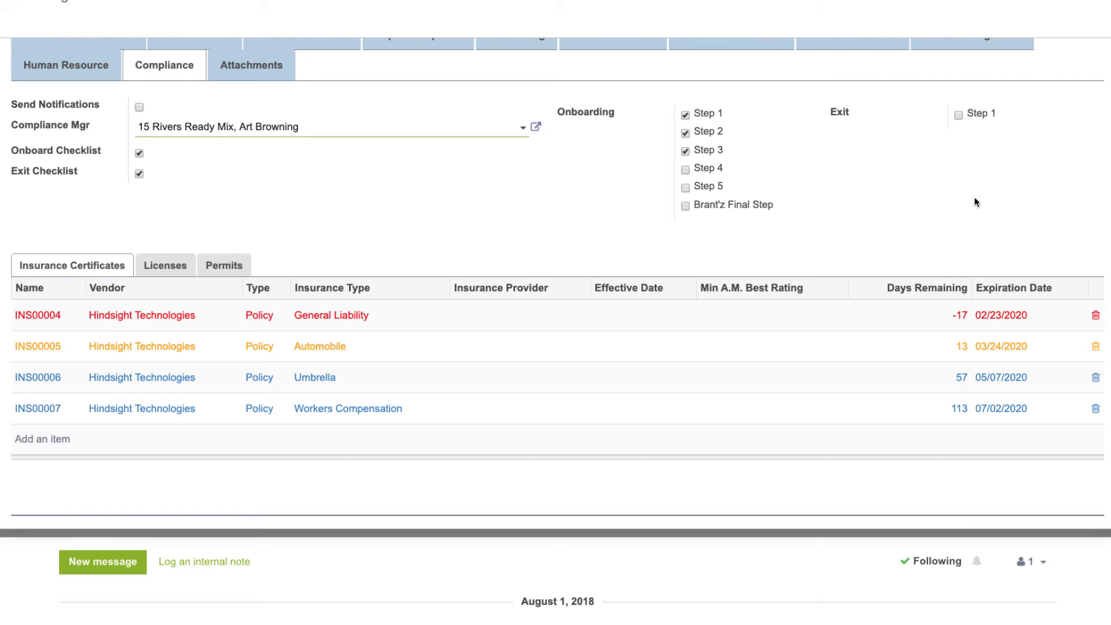
{"action": "scroll", "coordinate": [935, 213], "scroll_direction": "up", "scroll_amount": 7}
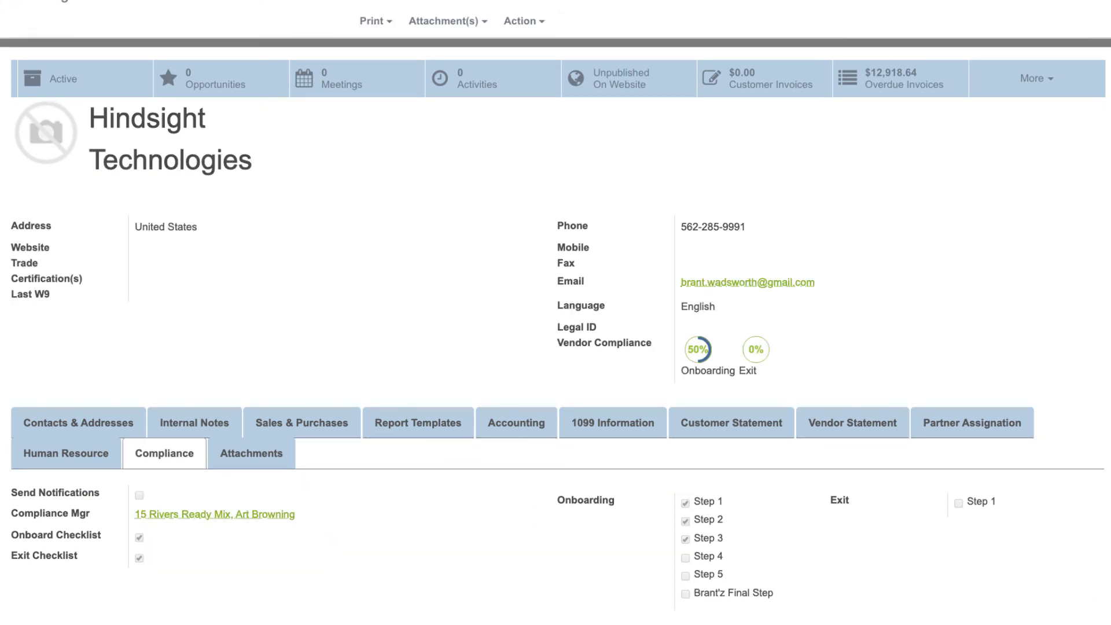
{"action": "left_click", "coordinate": [120, 27]}
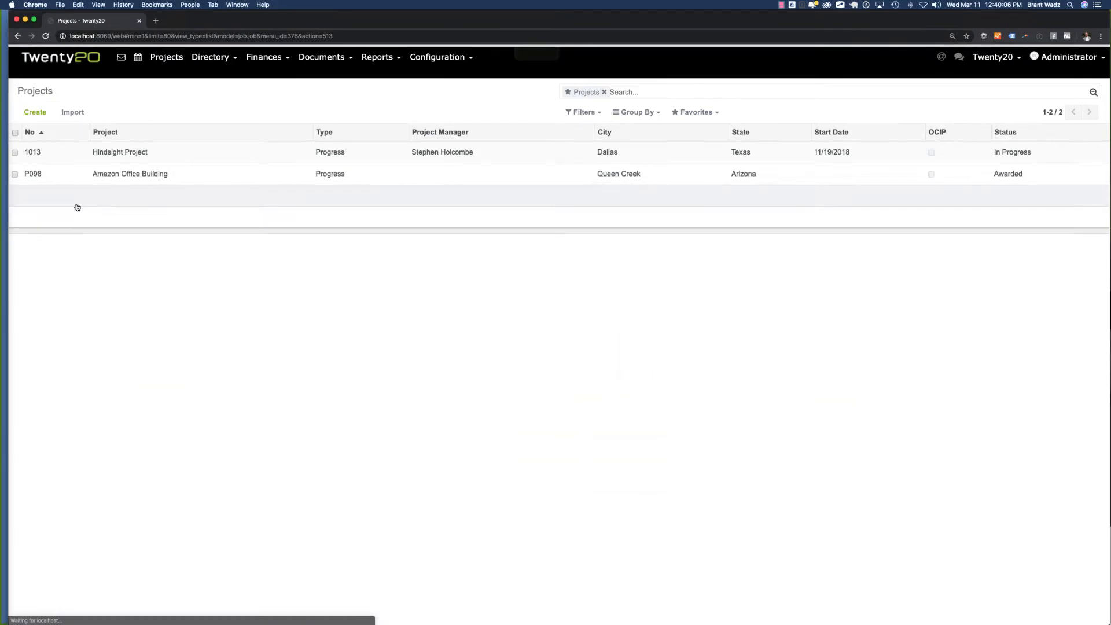
{"action": "left_click", "coordinate": [115, 175]}
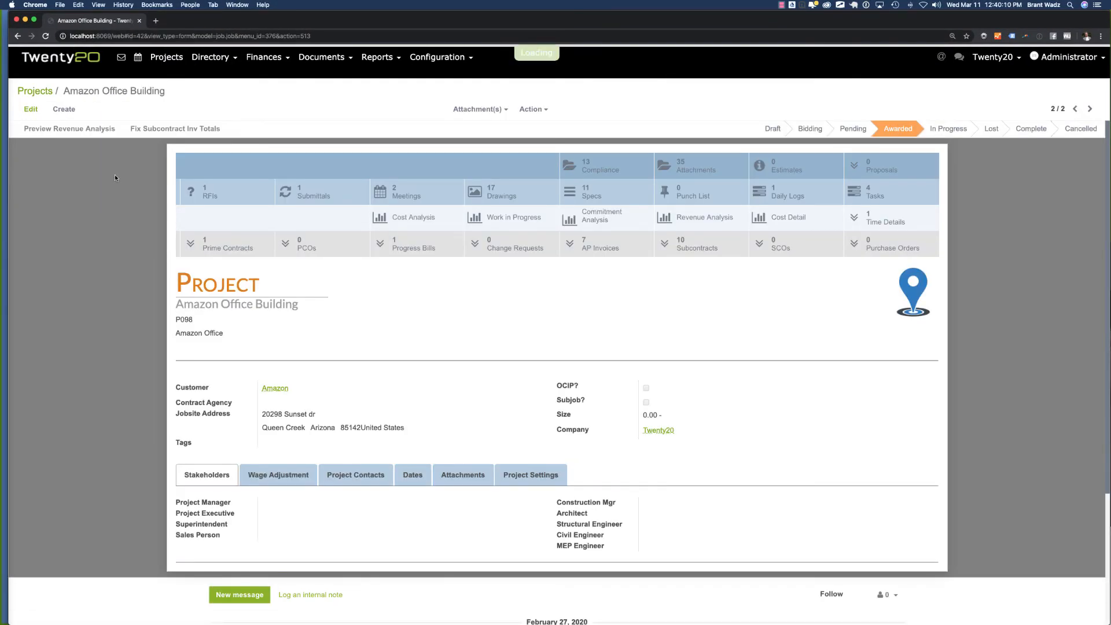
{"action": "left_click", "coordinate": [691, 250]}
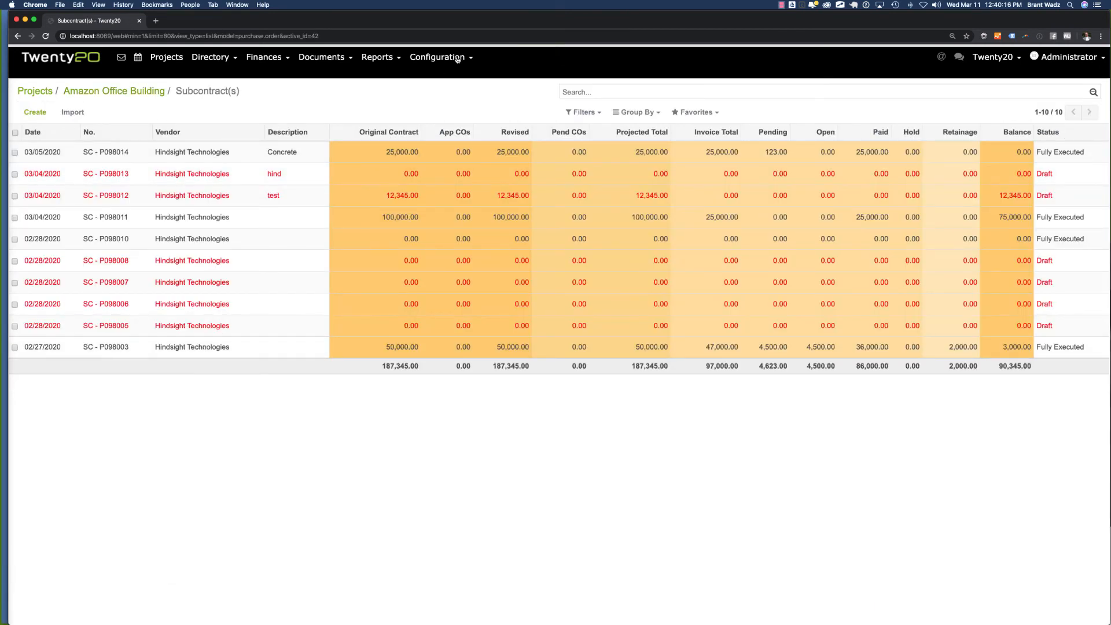
- Create a subcontract described as "test subcontract" with Hindsight Technologies as the vendor, and acknowledge the insurance warning
{"action": "left_click", "coordinate": [37, 114]}
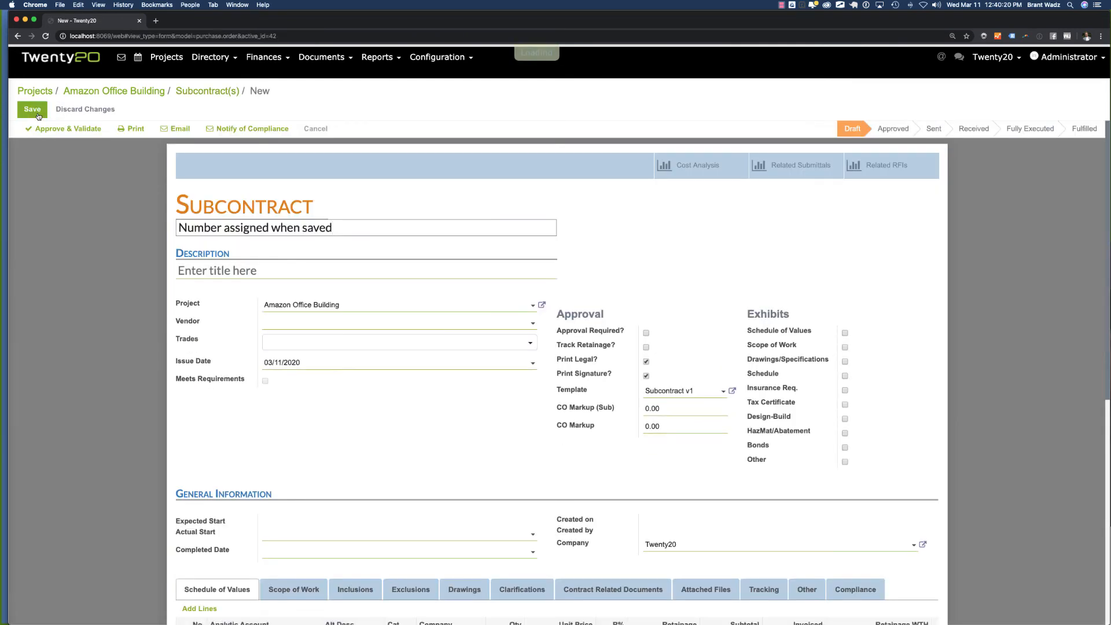
{"action": "left_click", "coordinate": [362, 267]}
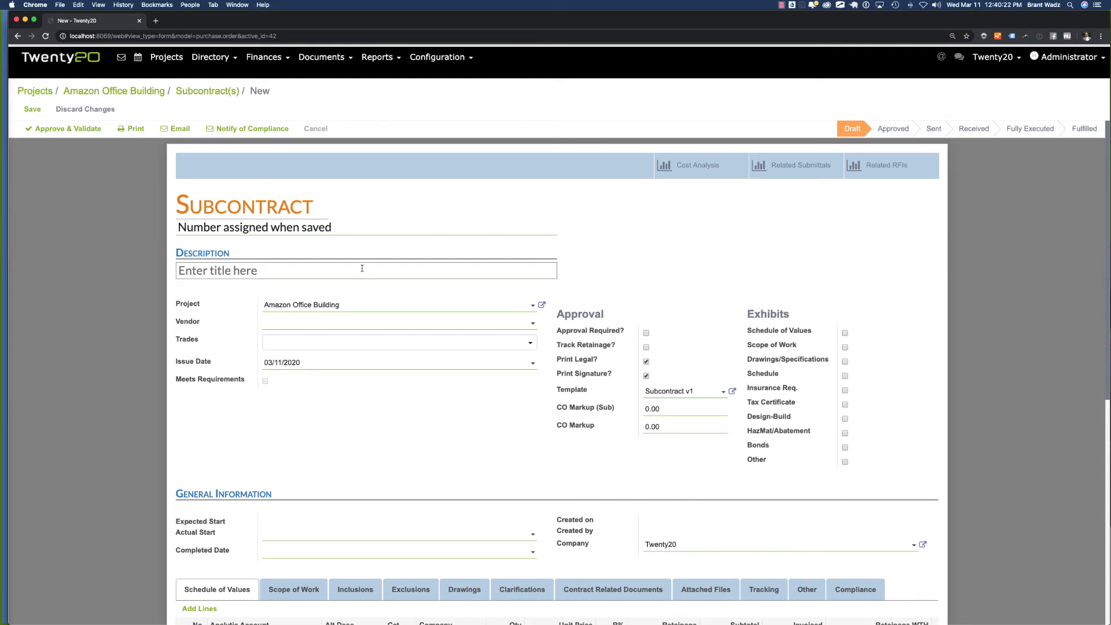
{"action": "type", "text": "test subcontract"}
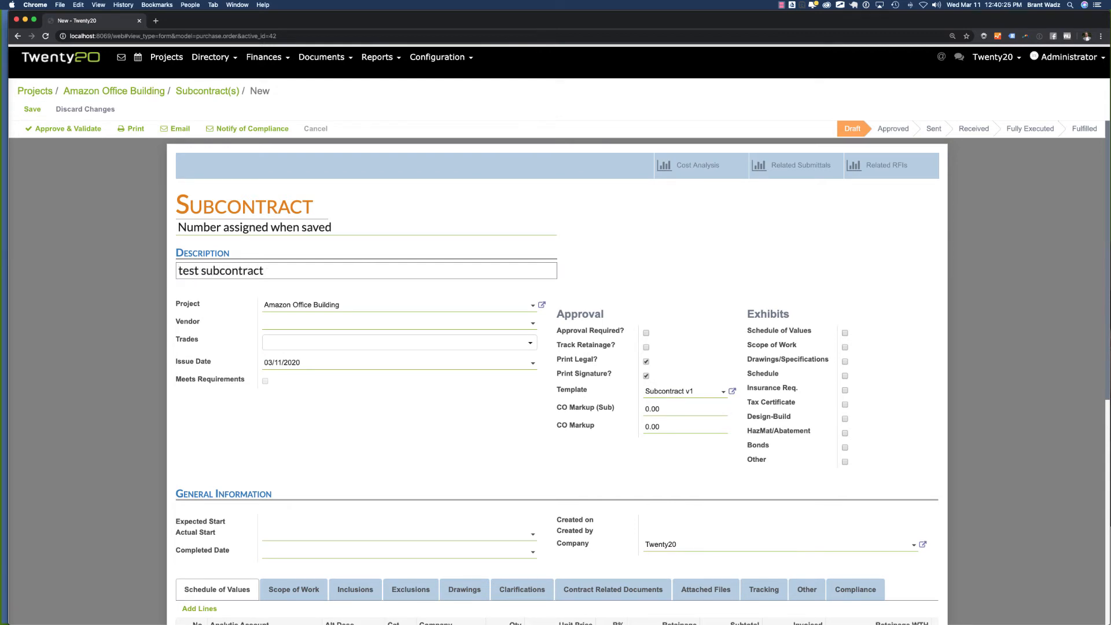
{"action": "left_click", "coordinate": [373, 323]}
{"action": "type", "text": "hind"}
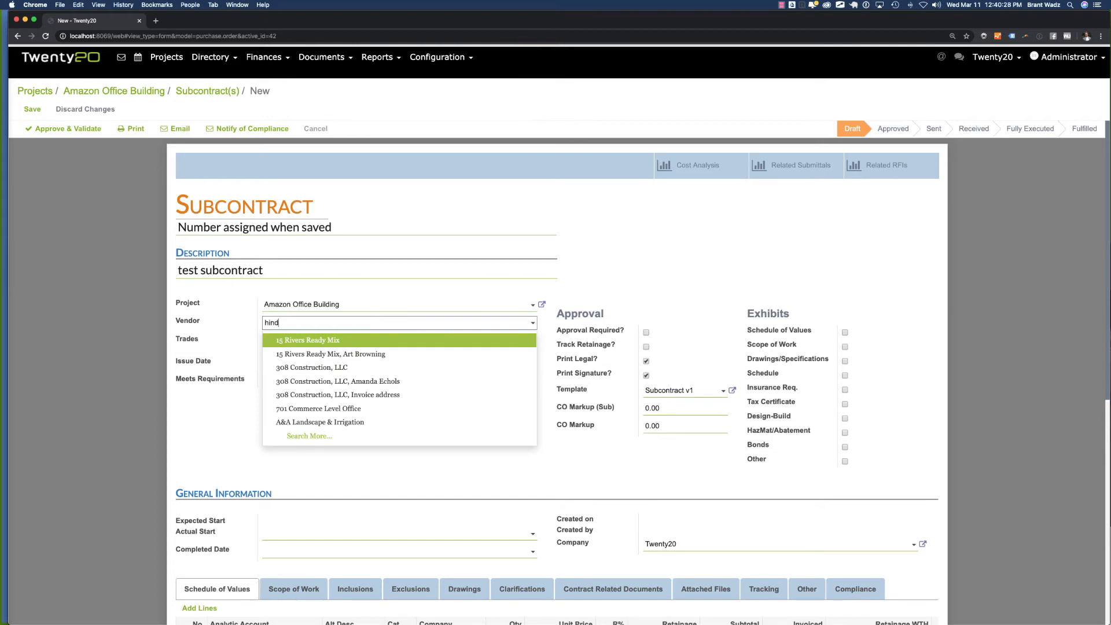
{"action": "left_click", "coordinate": [360, 341]}
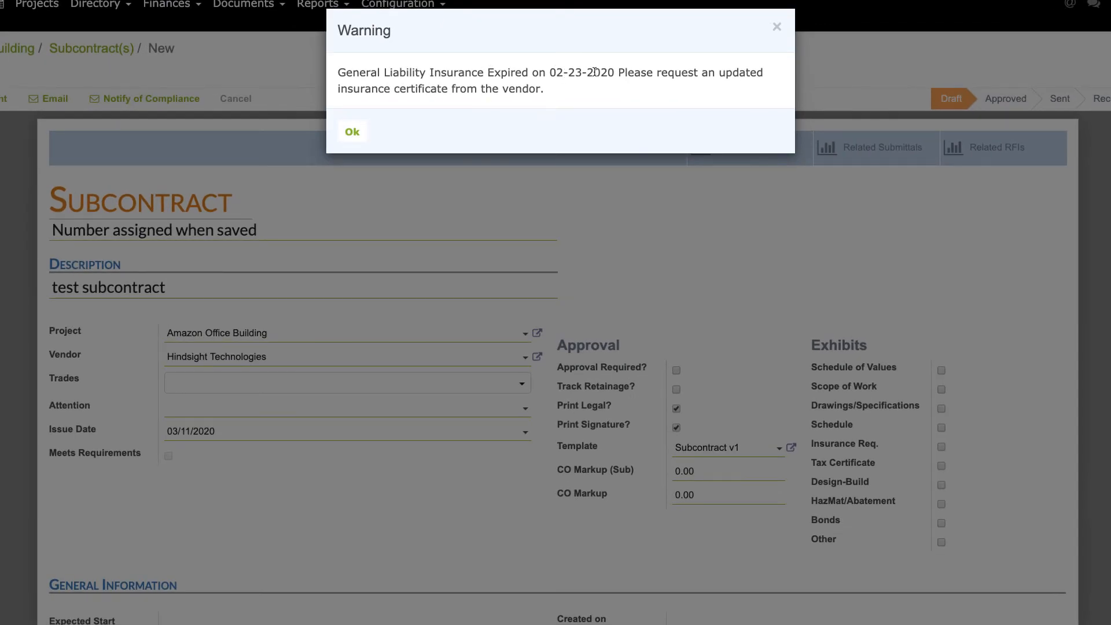
{"action": "left_click", "coordinate": [354, 134]}
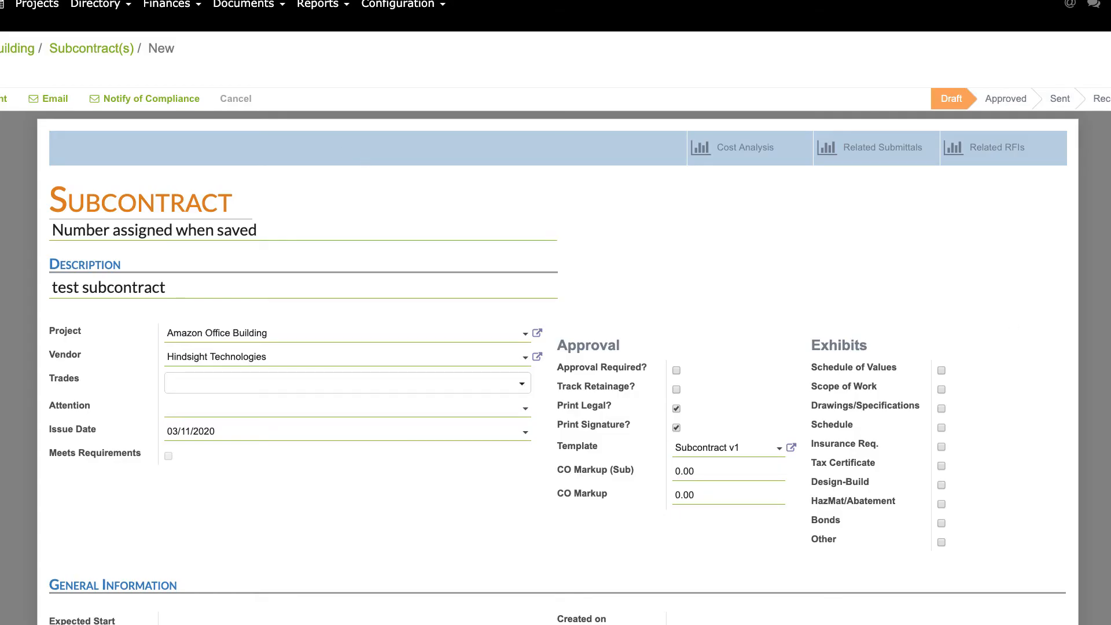
- Review the insurance expiration dates and compliance details on the new subcontract
{"action": "scroll", "coordinate": [957, 246], "scroll_direction": "down", "scroll_amount": 6}
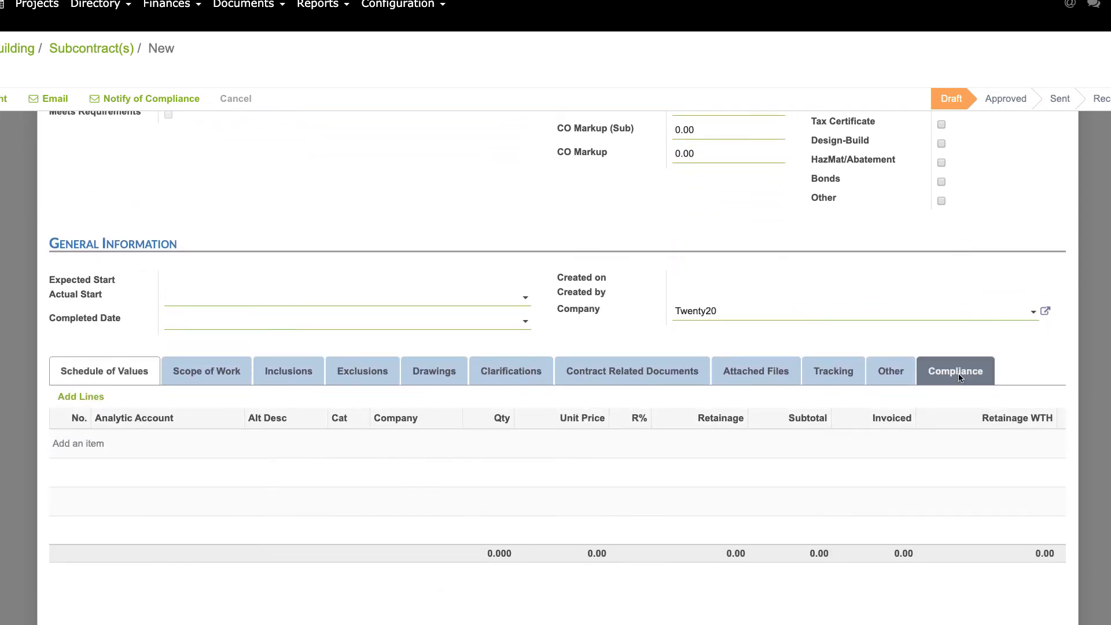
{"action": "left_click", "coordinate": [958, 373]}
{"action": "scroll", "coordinate": [998, 391], "scroll_direction": "down", "scroll_amount": 1}
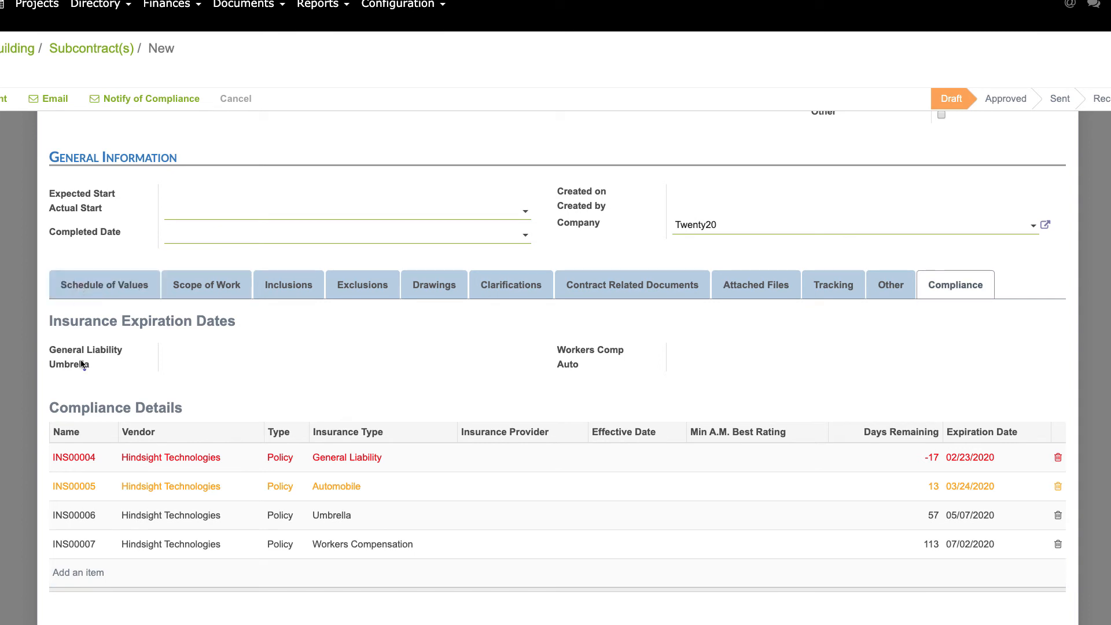
{"action": "left_click_drag", "start_coordinate": [525, 403], "coordinate": [726, 405]}
- Add a schedule of values line for 00-0600-00 Contractor's Fee with a unit price of 25,000 and save the subcontract
{"action": "left_click", "coordinate": [98, 286]}
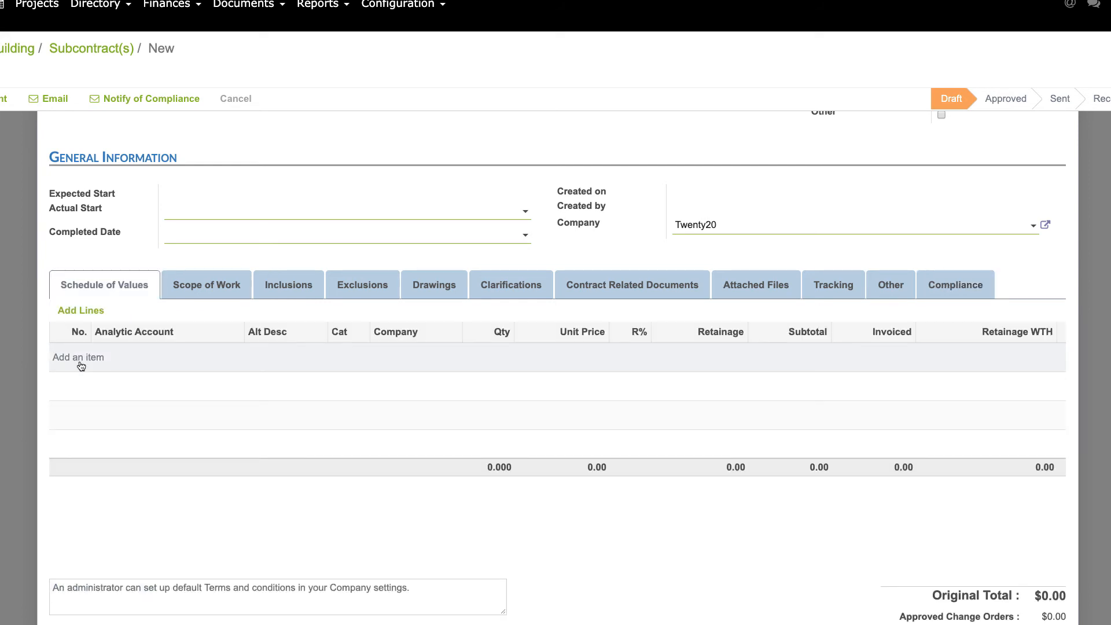
{"action": "left_click", "coordinate": [80, 363]}
{"action": "left_click", "coordinate": [144, 357]}
{"action": "left_click", "coordinate": [168, 384]}
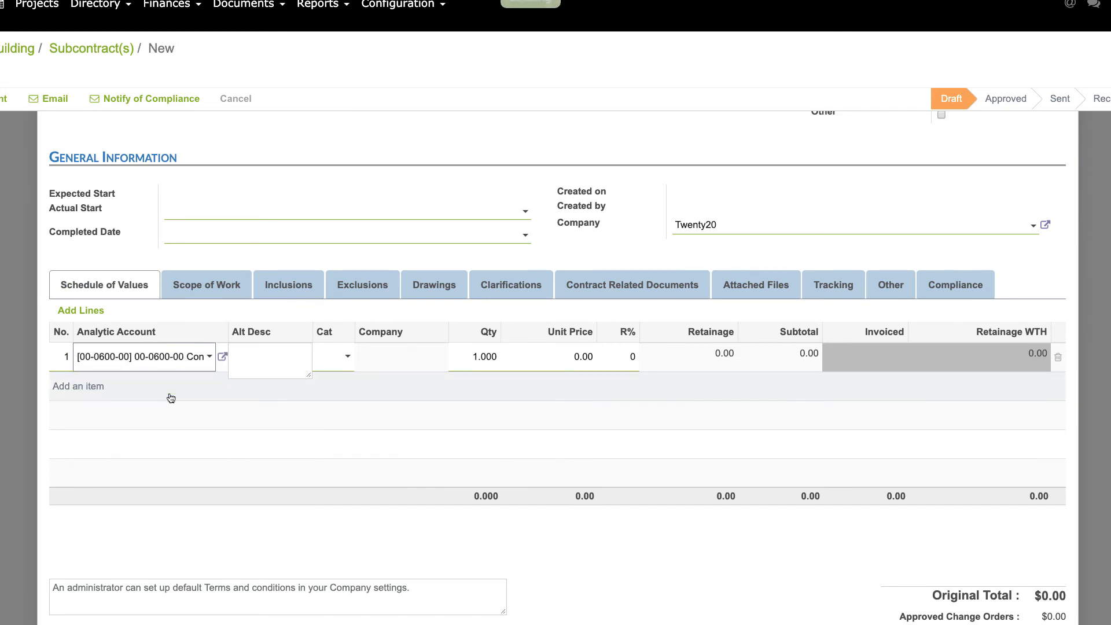
{"action": "key", "text": "Tab"}
{"action": "key", "text": "Tab"}
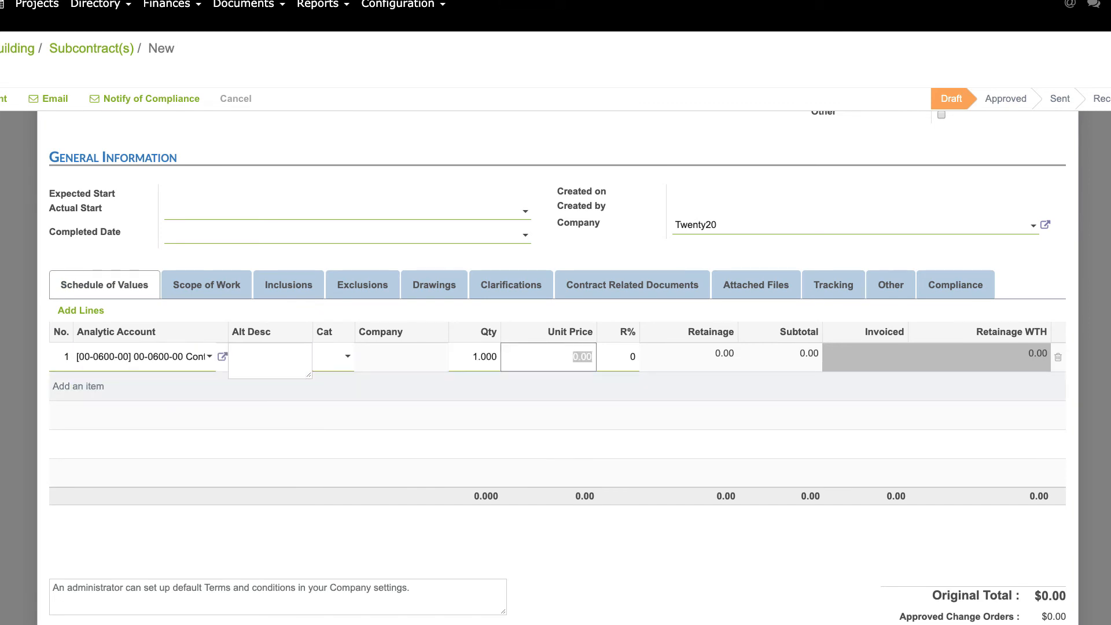
{"action": "type", "text": "25000"}
{"action": "key", "text": "Tab"}
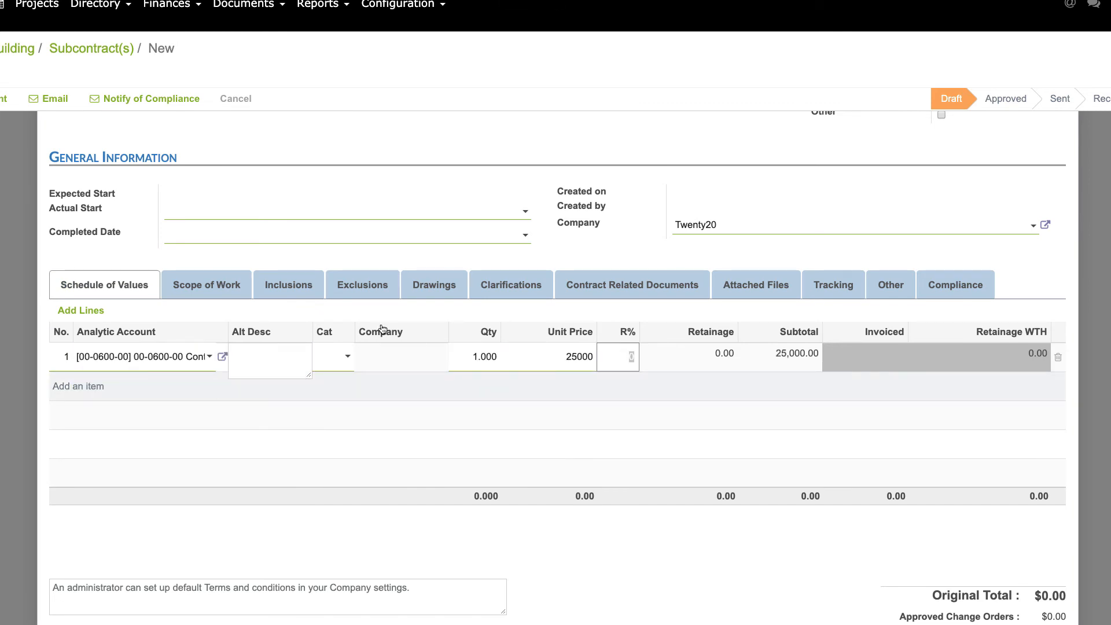
{"action": "left_click", "coordinate": [1041, 280]}
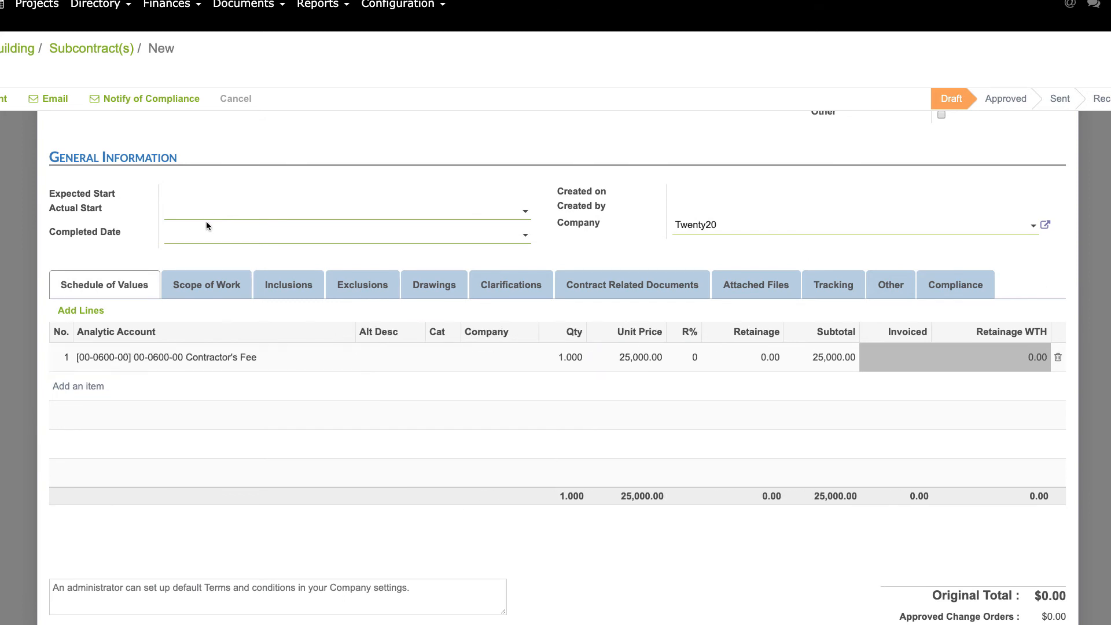
{"action": "scroll", "coordinate": [200, 259], "scroll_direction": "up", "scroll_amount": 7}
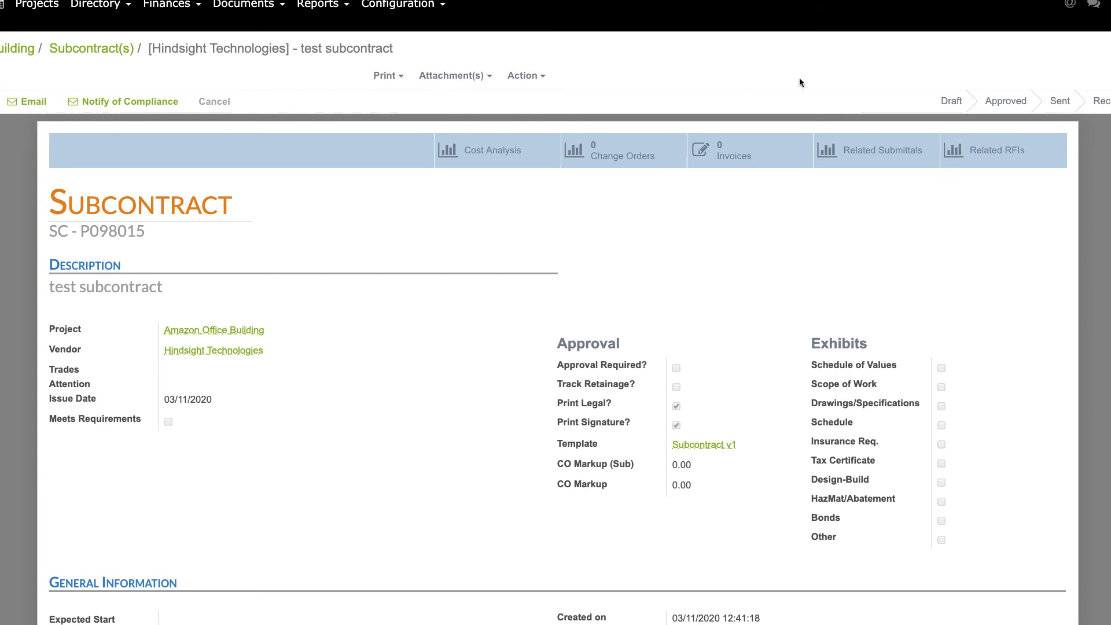
- Check the insurance expiration dates and certificate list in the saved subcontract's compliance information
{"action": "scroll", "coordinate": [725, 179], "scroll_direction": "down", "scroll_amount": 3}
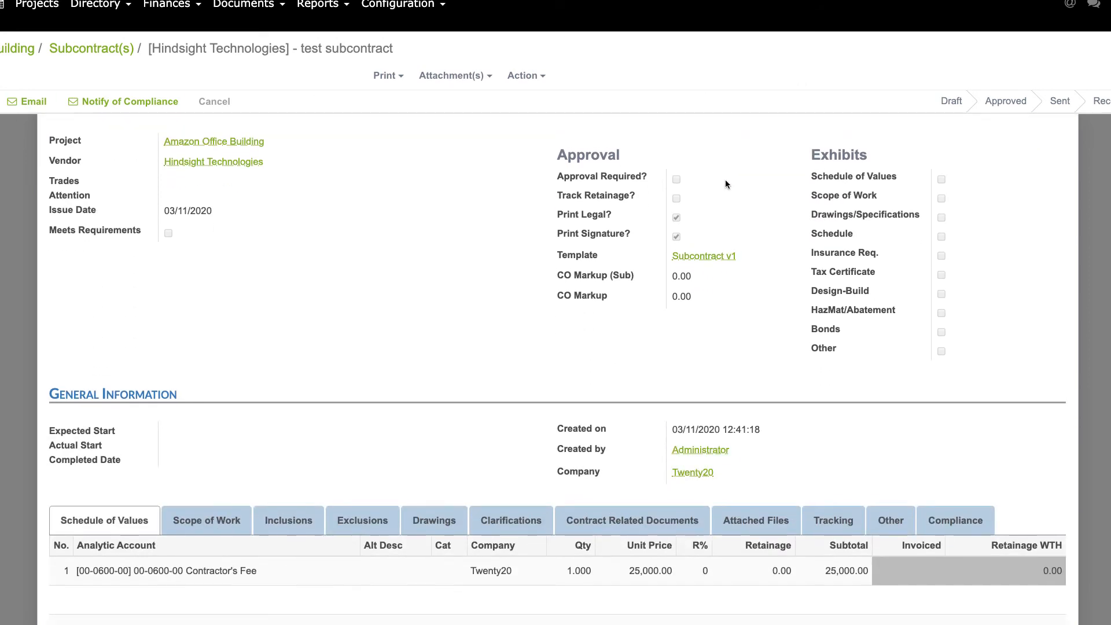
{"action": "left_click", "coordinate": [953, 521]}
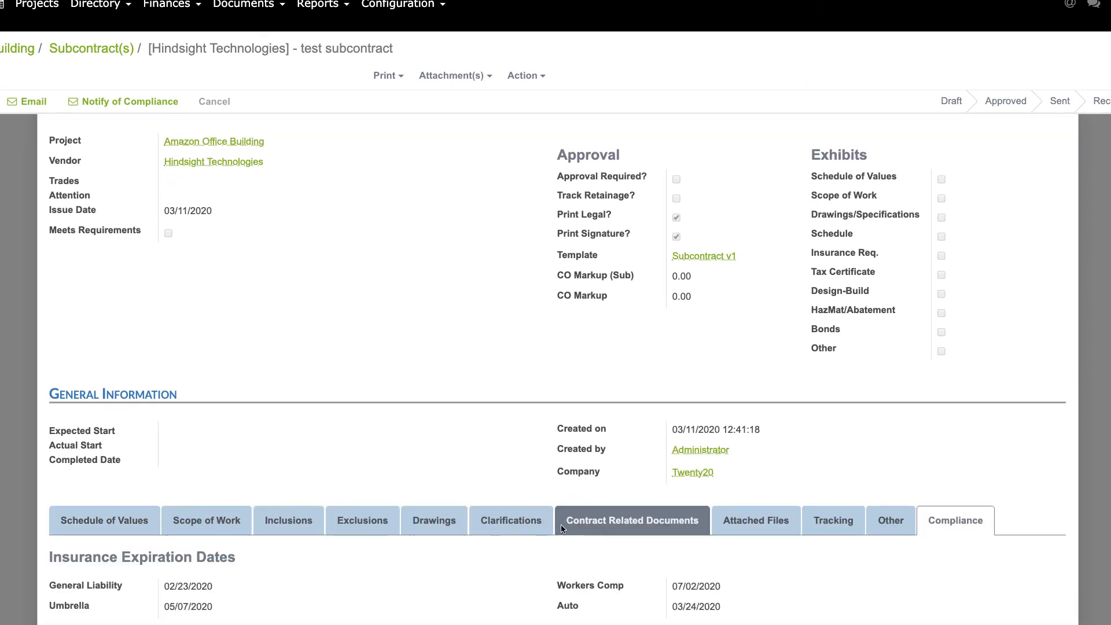
{"action": "scroll", "coordinate": [438, 526], "scroll_direction": "down", "scroll_amount": 2}
{"action": "scroll", "coordinate": [438, 532], "scroll_direction": "up", "scroll_amount": 1}
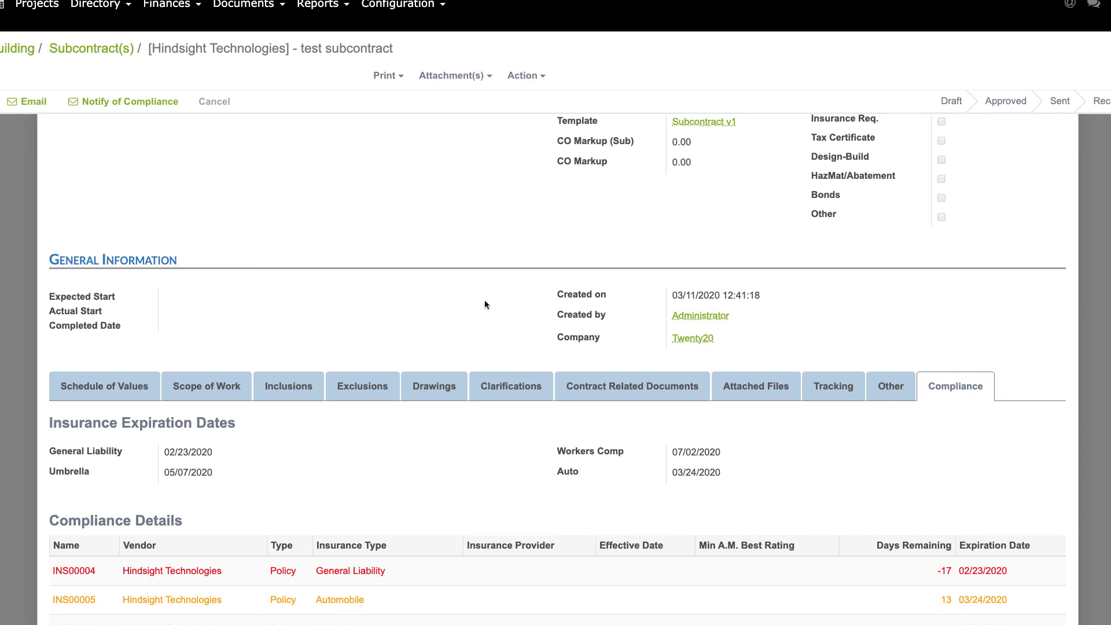
- Start a new vendor invoice from the test subcontract and acknowledge the compliance alert
{"action": "scroll", "coordinate": [484, 305], "scroll_direction": "up", "scroll_amount": 5}
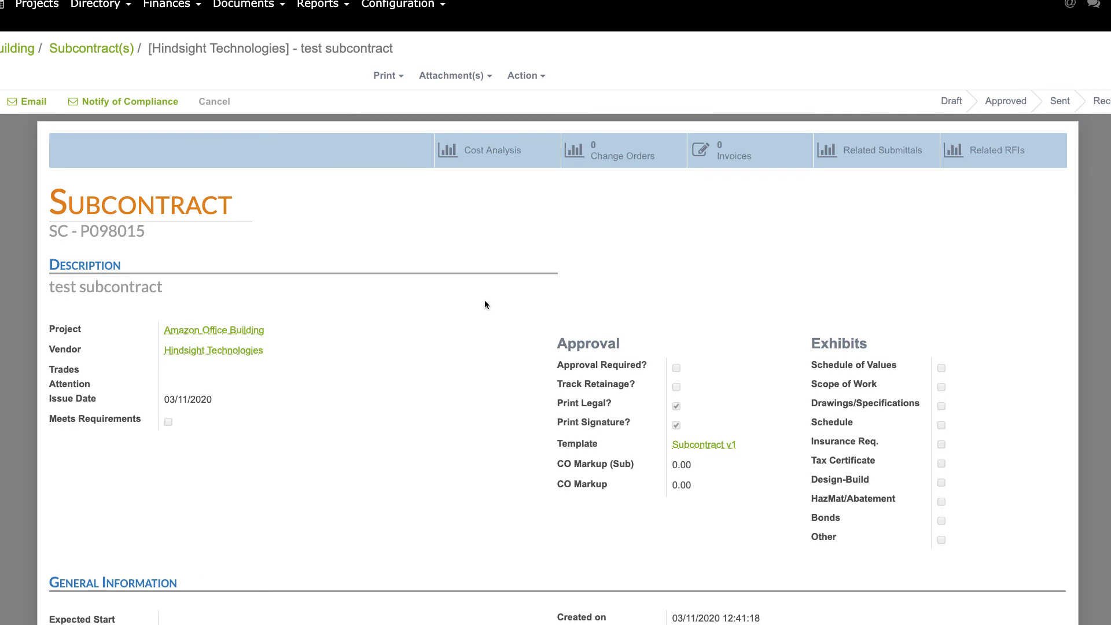
{"action": "left_click", "coordinate": [737, 151]}
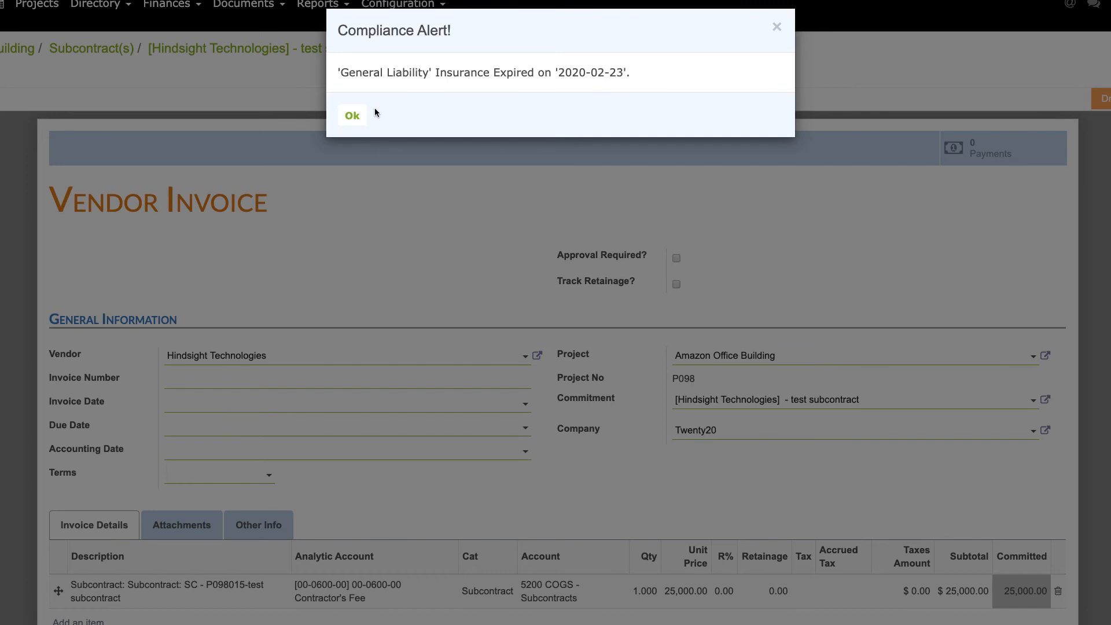
{"action": "left_click", "coordinate": [355, 117]}
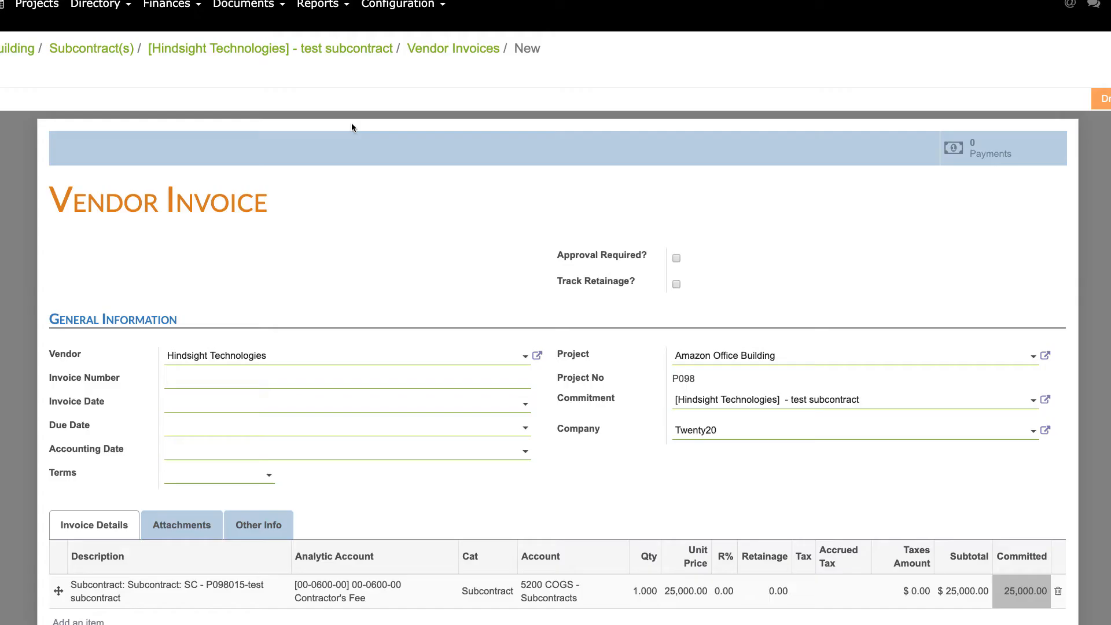
- Enter xfghjk as the invoice number and set the invoice date to 03/11/2020
{"action": "left_click", "coordinate": [395, 383]}
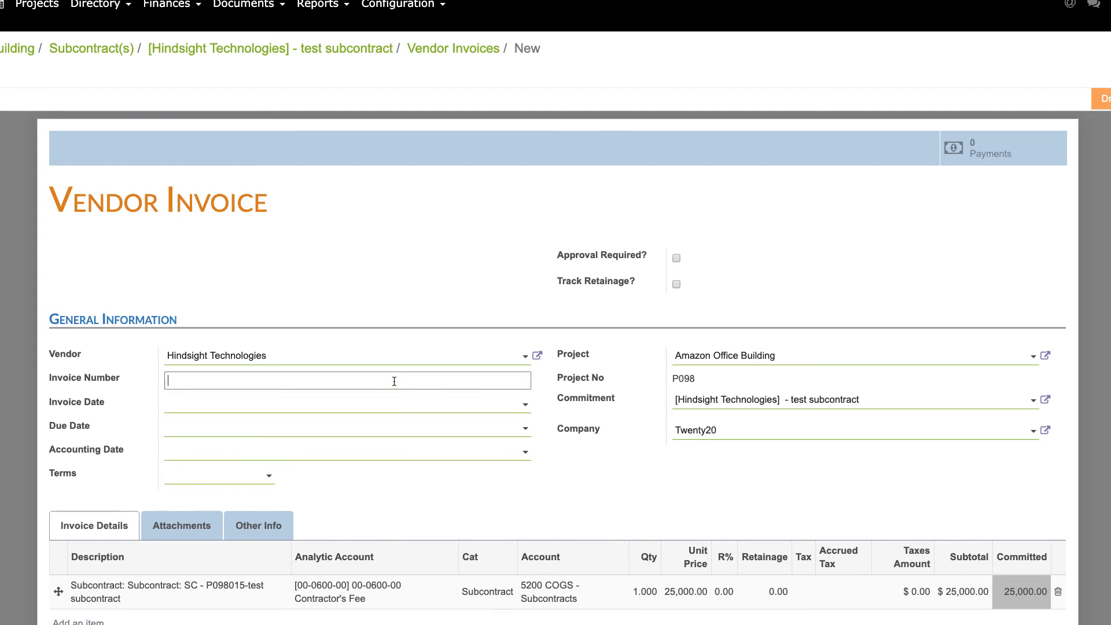
{"action": "type", "text": "xfghjk"}
{"action": "left_click", "coordinate": [386, 401]}
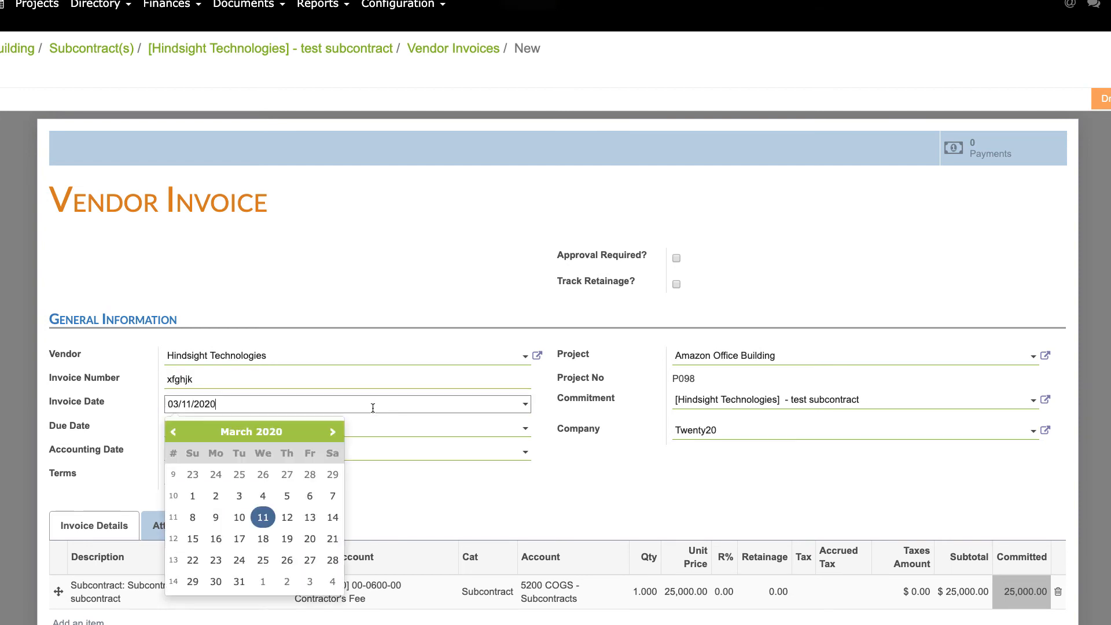
{"action": "left_click", "coordinate": [455, 293]}
- Set the Contractor's Fee invoice line's unit price to 5,000 and check the invoice and commitment totals
{"action": "scroll", "coordinate": [591, 476], "scroll_direction": "down", "scroll_amount": 3}
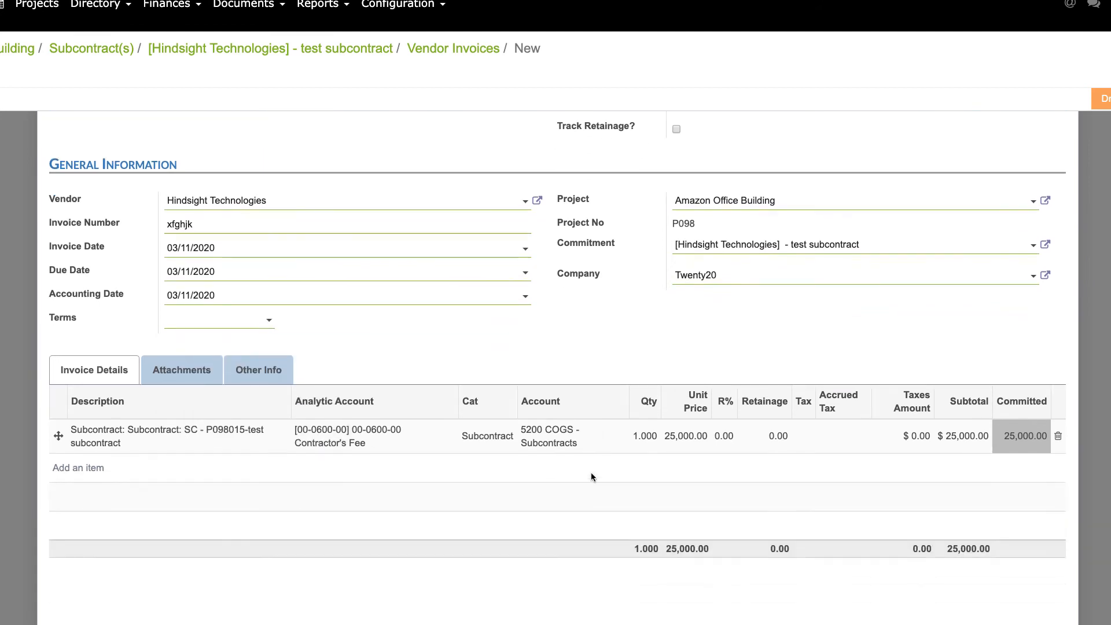
{"action": "left_click", "coordinate": [157, 431]}
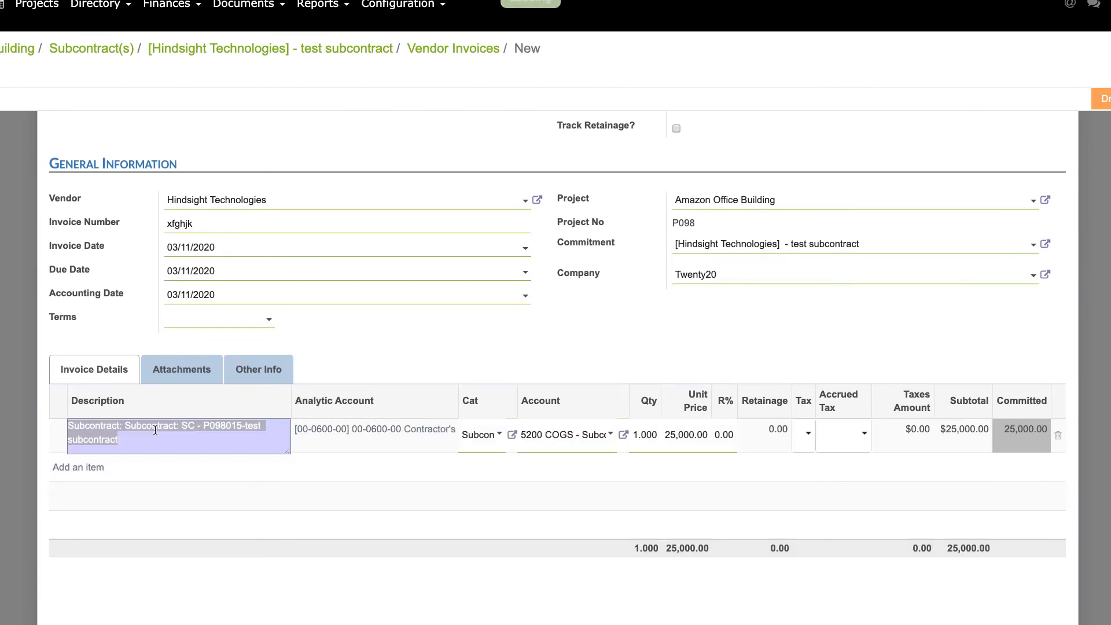
{"action": "left_click", "coordinate": [693, 435]}
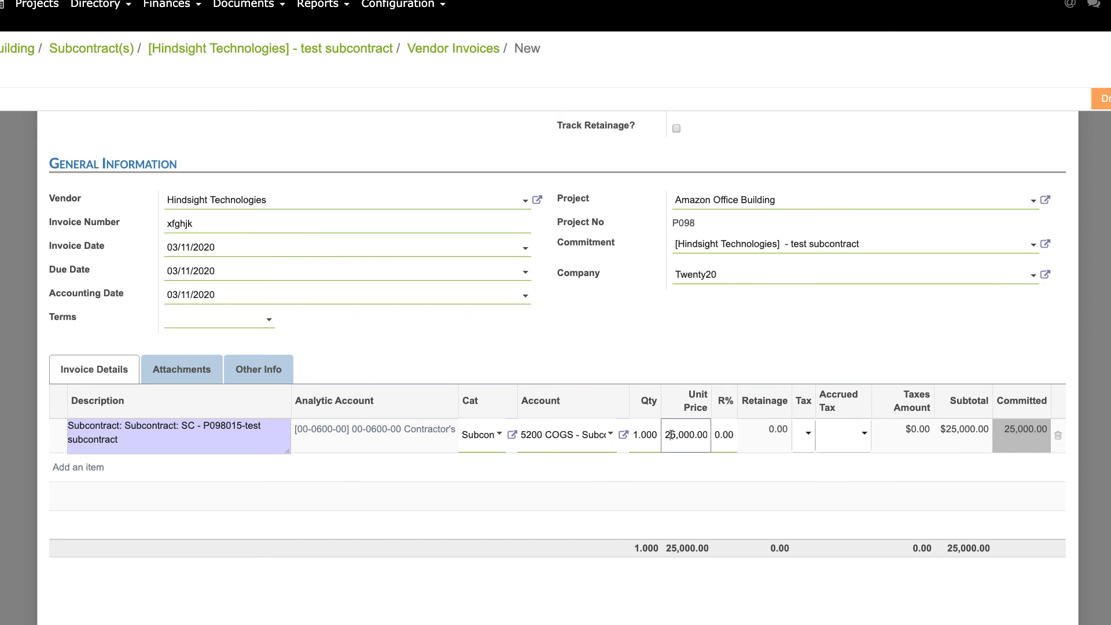
{"action": "left_click", "coordinate": [670, 435]}
{"action": "key", "text": "BackSpace"}
{"action": "left_click", "coordinate": [804, 345]}
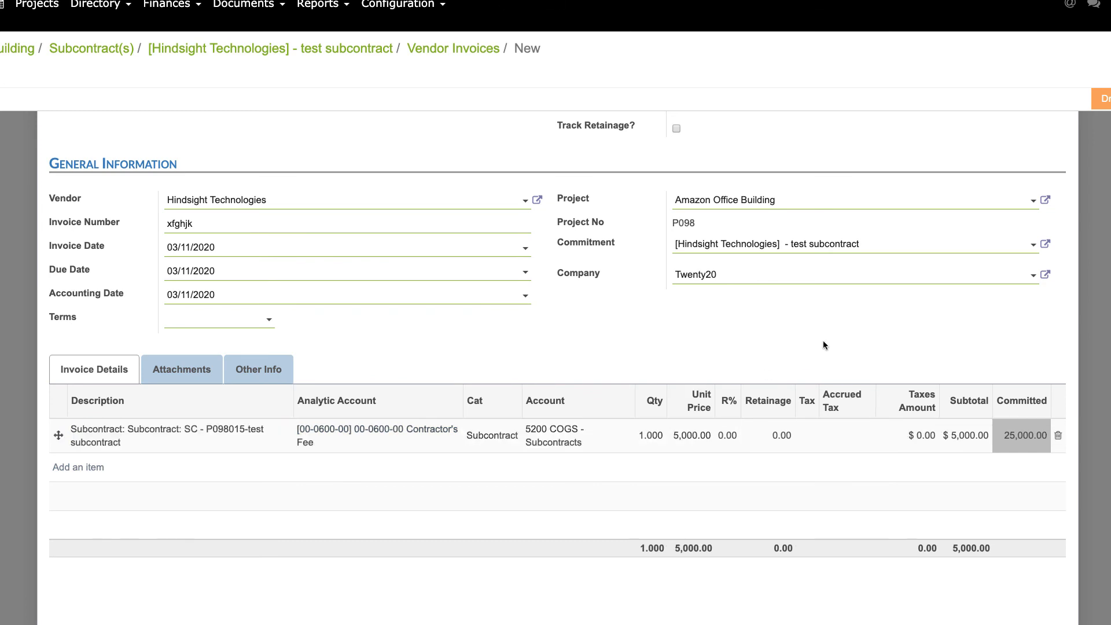
{"action": "scroll", "coordinate": [952, 477], "scroll_direction": "up", "scroll_amount": 3}
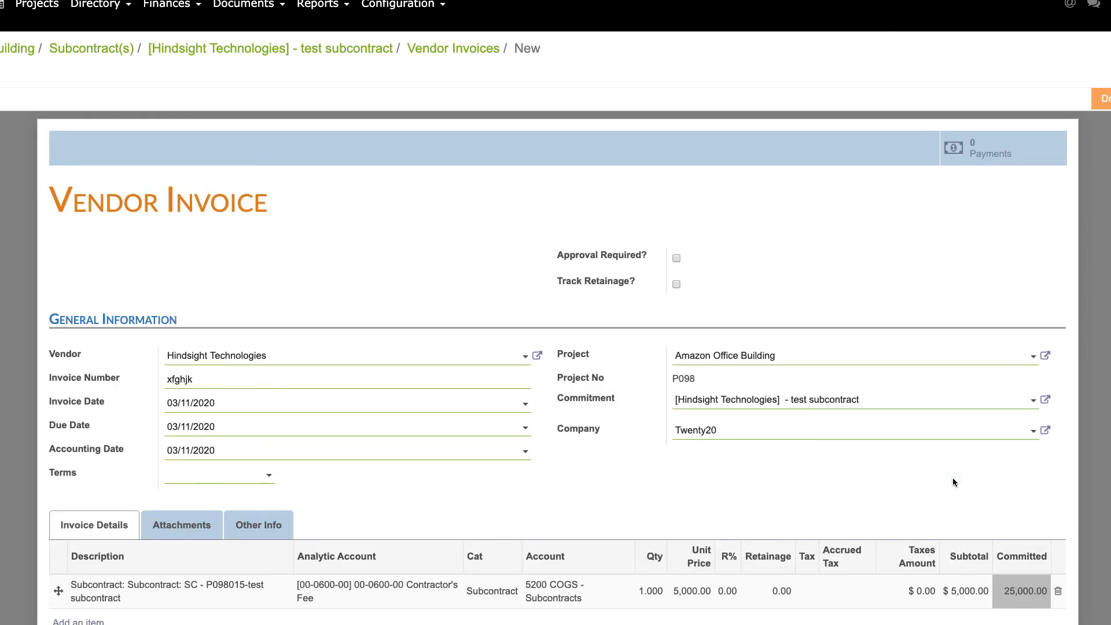
{"action": "scroll", "coordinate": [978, 467], "scroll_direction": "down", "scroll_amount": 4}
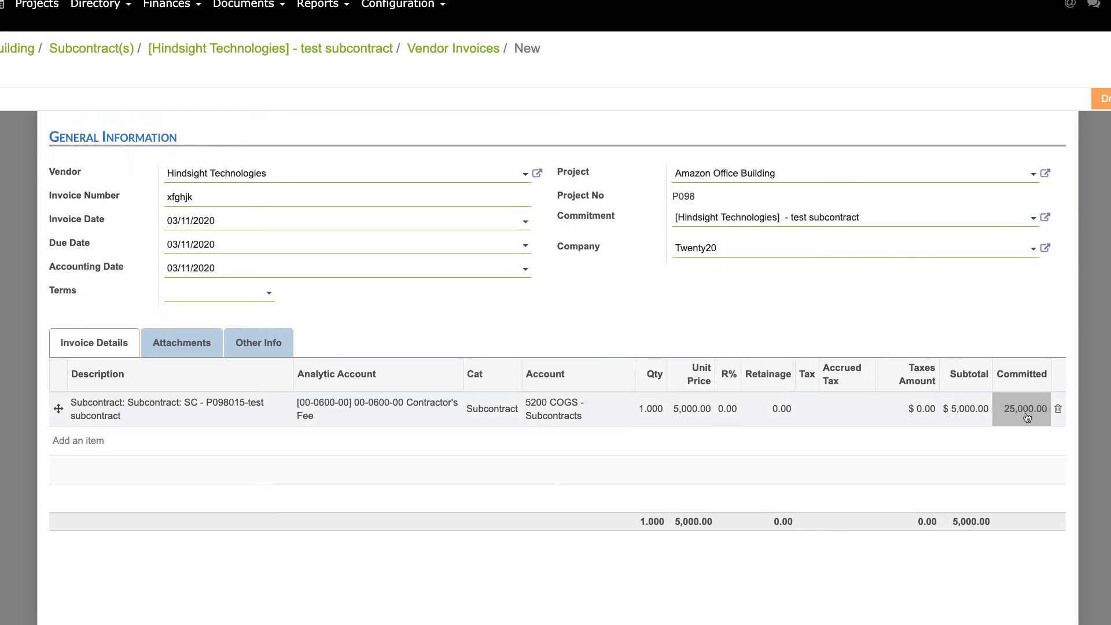
{"action": "scroll", "coordinate": [1020, 326], "scroll_direction": "down", "scroll_amount": 5}
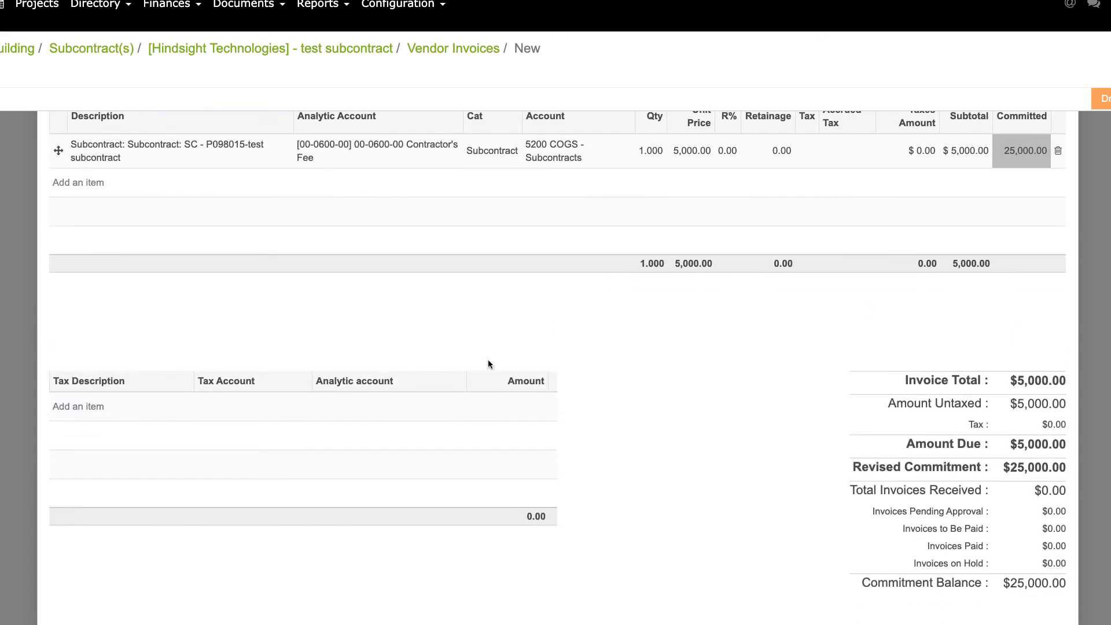
{"action": "scroll", "coordinate": [422, 335], "scroll_direction": "up", "scroll_amount": 7}
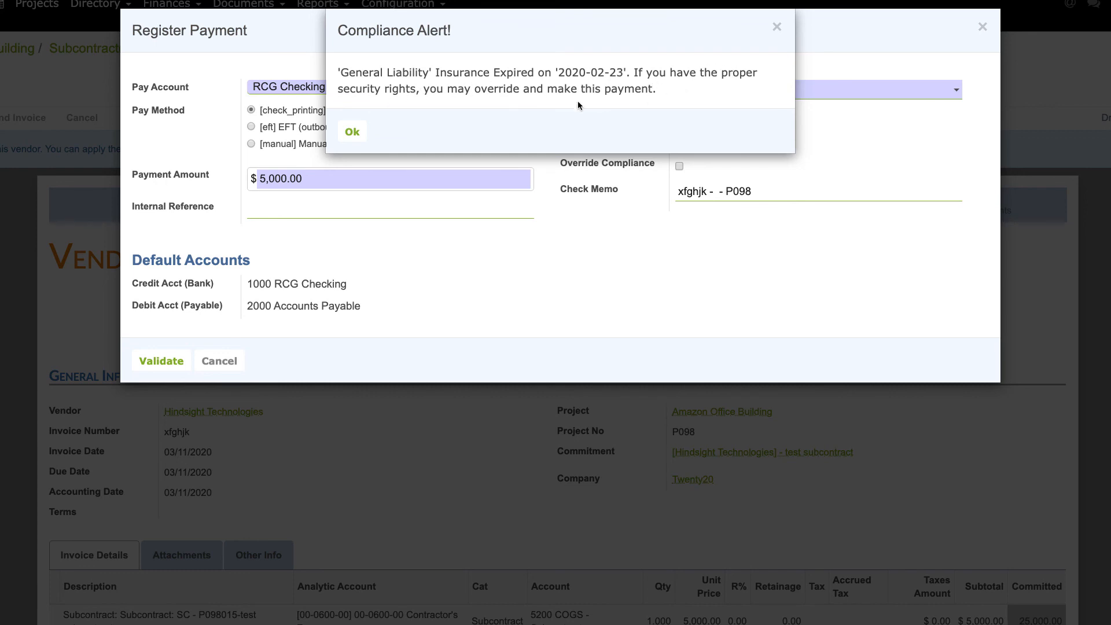
- Acknowledge the payment's compliance alert and try to validate the payment with Override Compliance turned off
{"action": "left_click", "coordinate": [351, 140]}
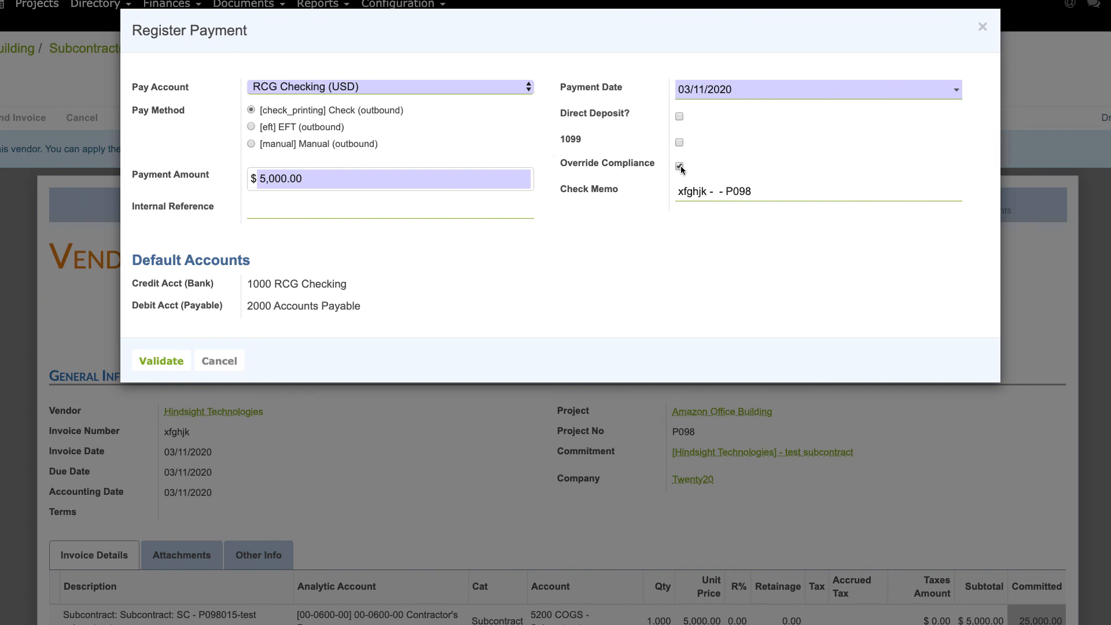
{"action": "left_click", "coordinate": [680, 167]}
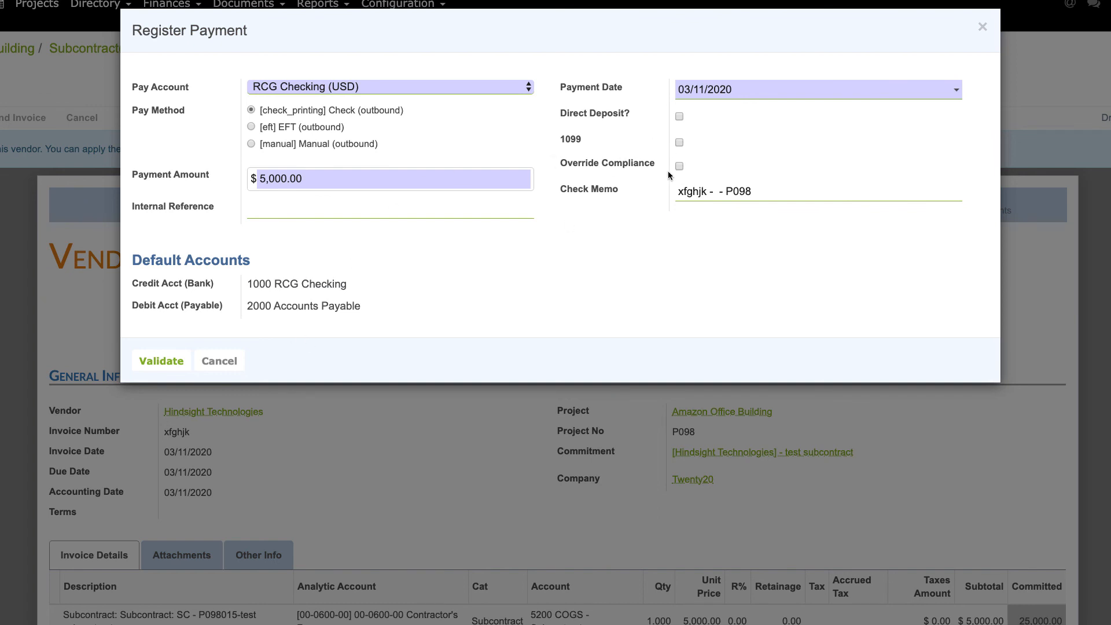
{"action": "left_click", "coordinate": [162, 363]}
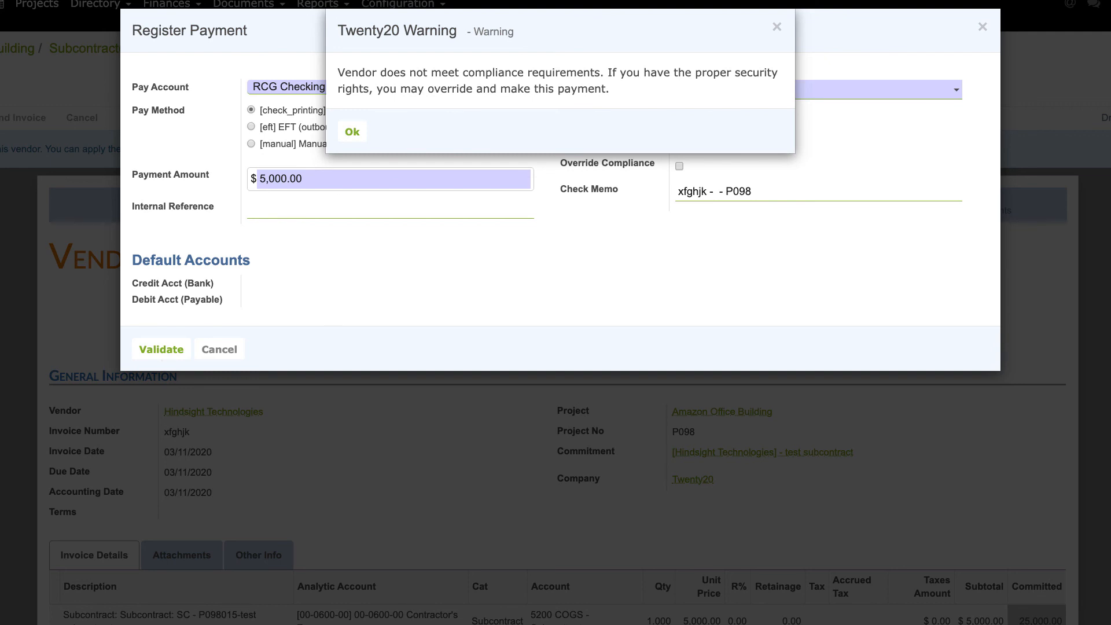
{"action": "left_click", "coordinate": [347, 139]}
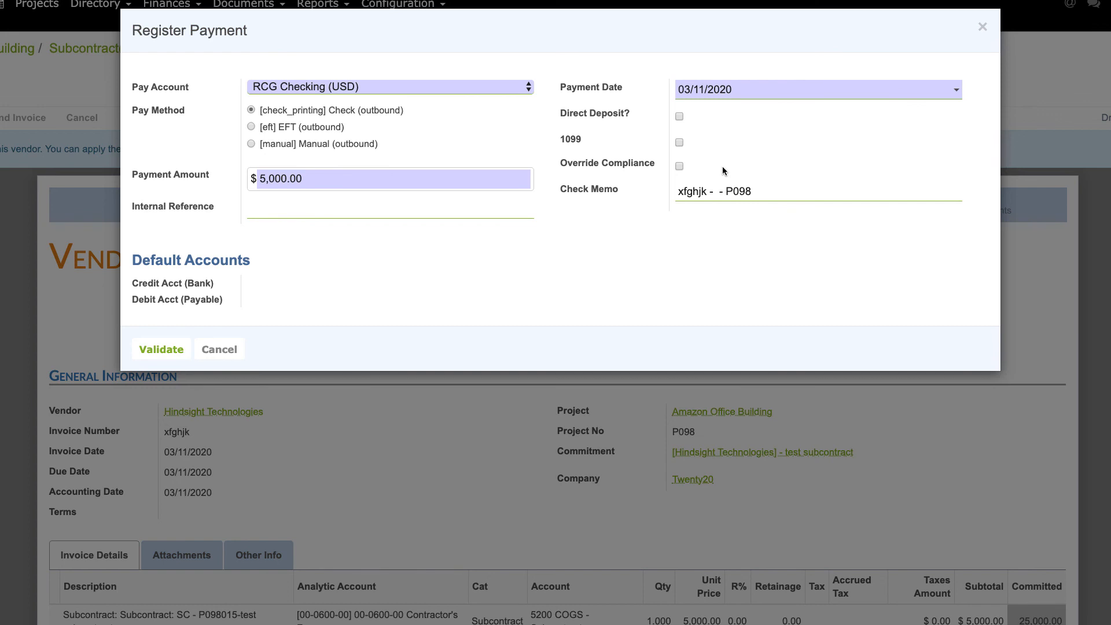
- Validate the payment with Override Compliance enabled and open the invoice's payments list to check the override user and date
{"action": "left_click", "coordinate": [679, 166]}
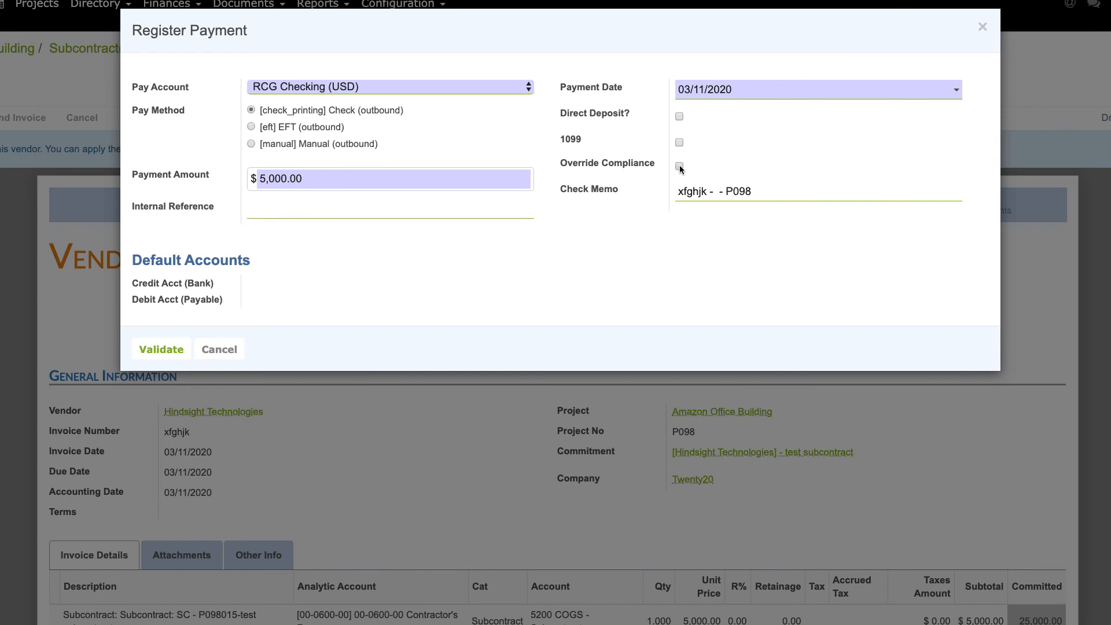
{"action": "left_click", "coordinate": [165, 355]}
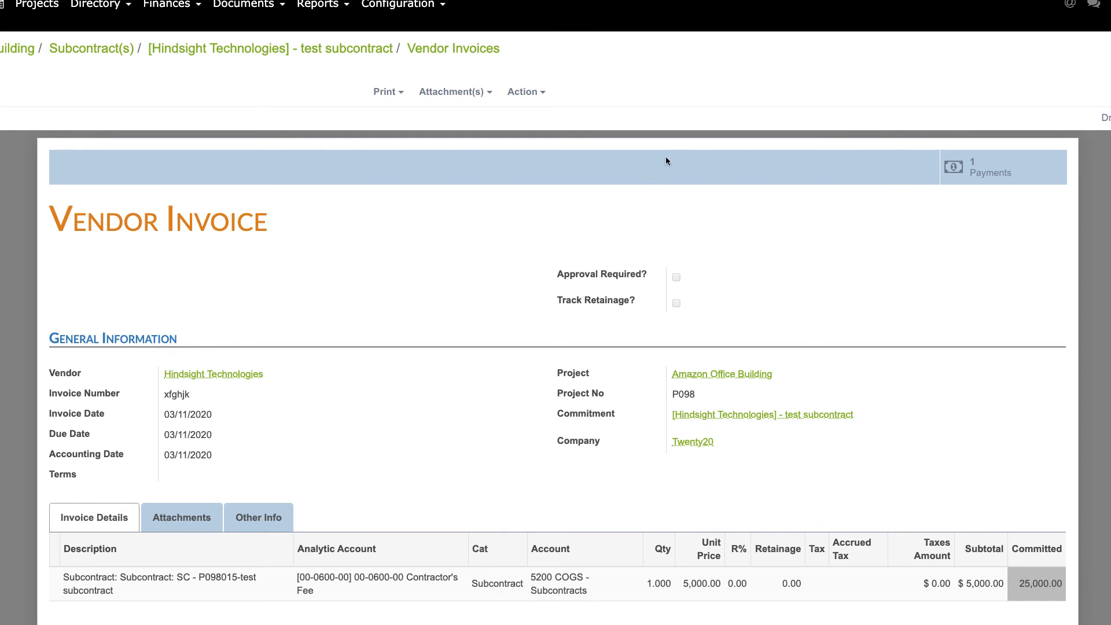
{"action": "left_click", "coordinate": [1013, 168]}
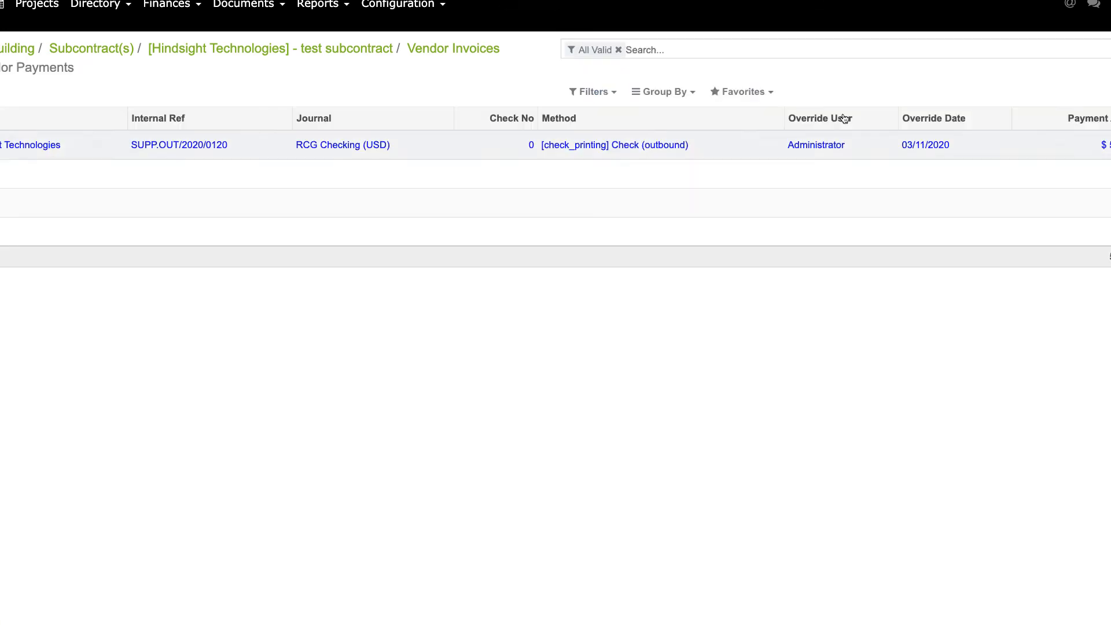